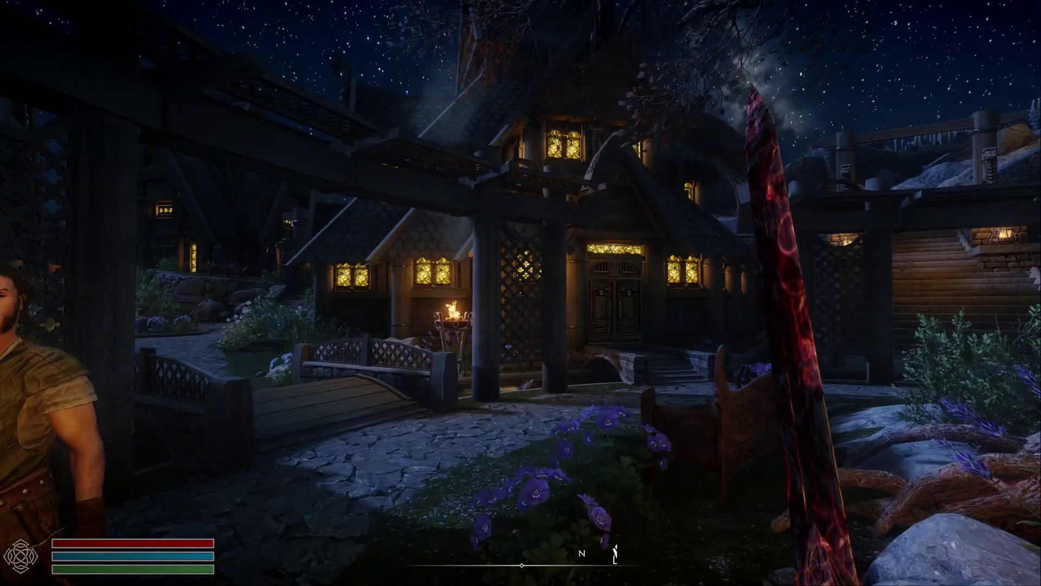
- Walk past the lit house, under the pergola by the statue, and up the Dragonsreach stairs
key("w")
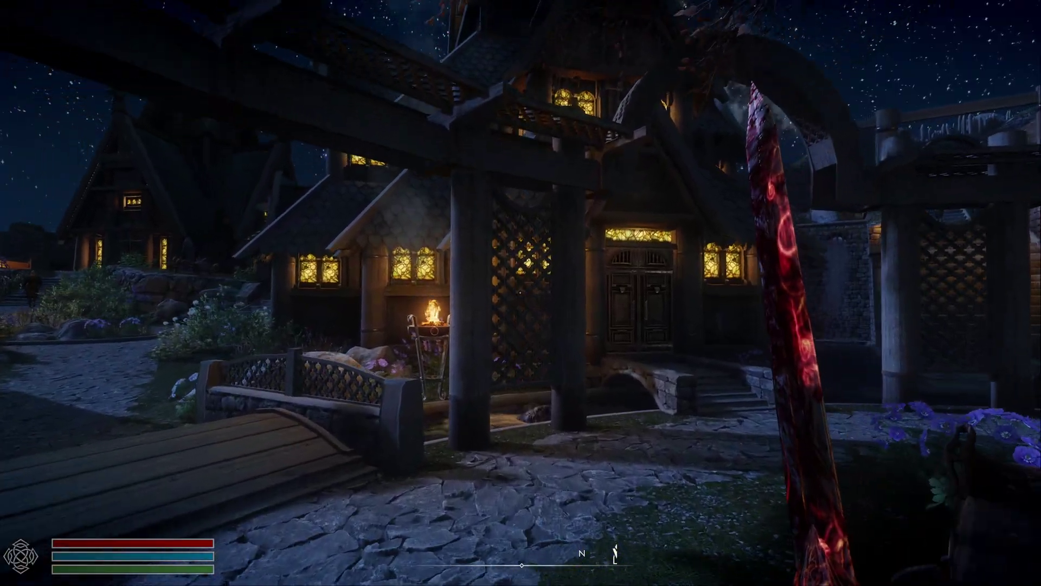
key("w")
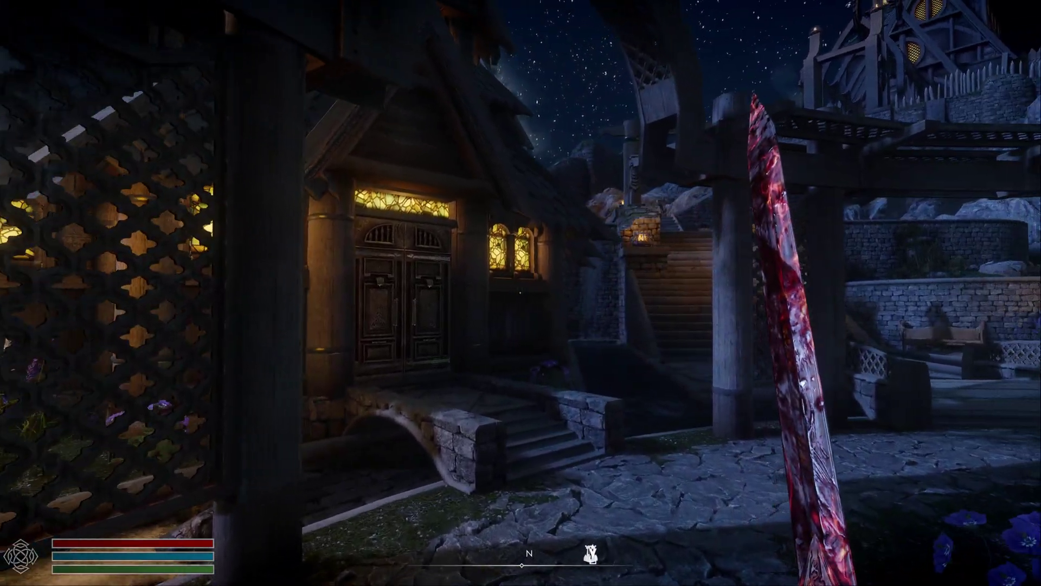
key("w")
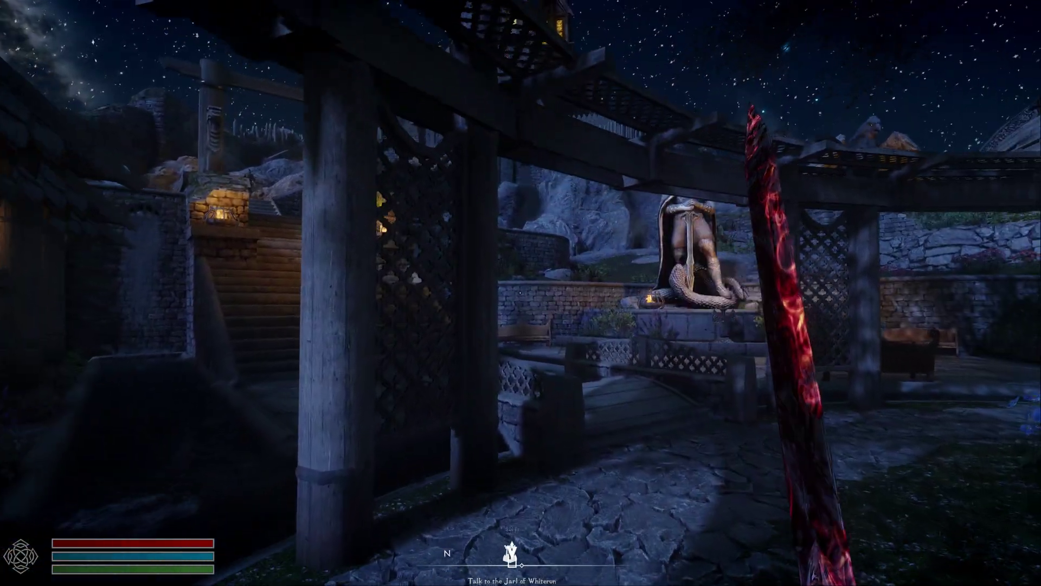
key("w")
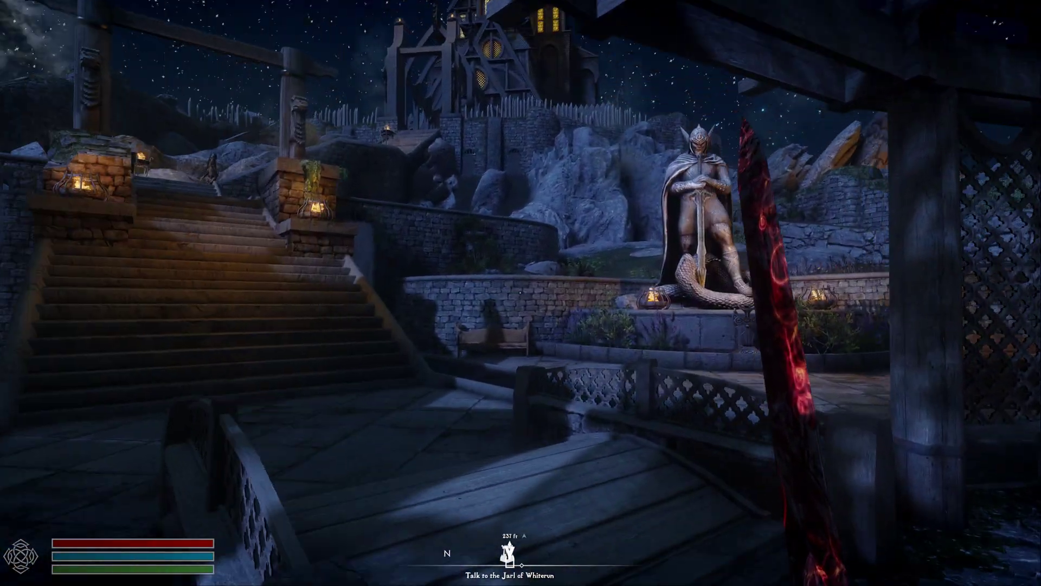
key("w")
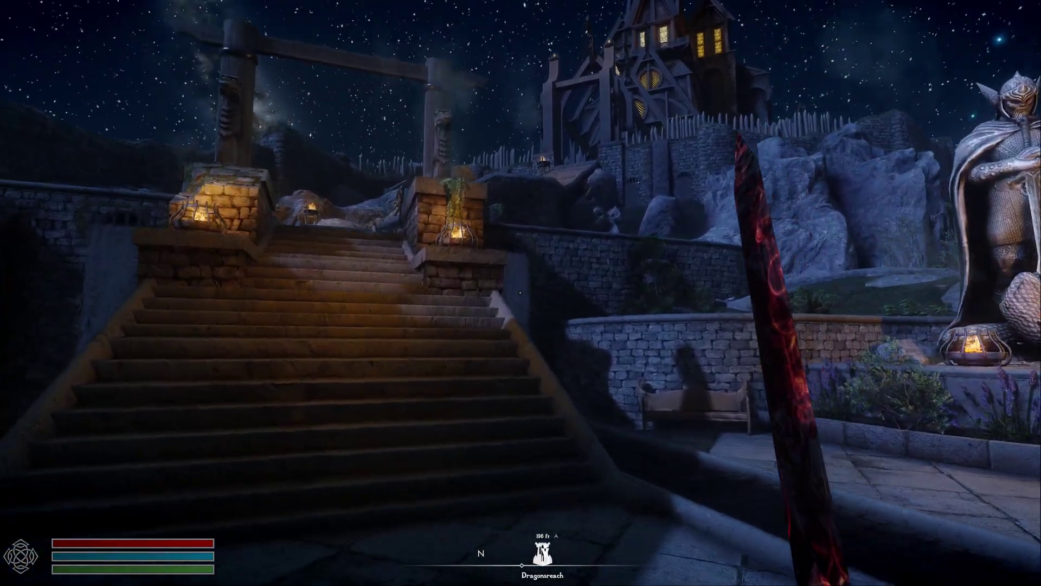
key("w")
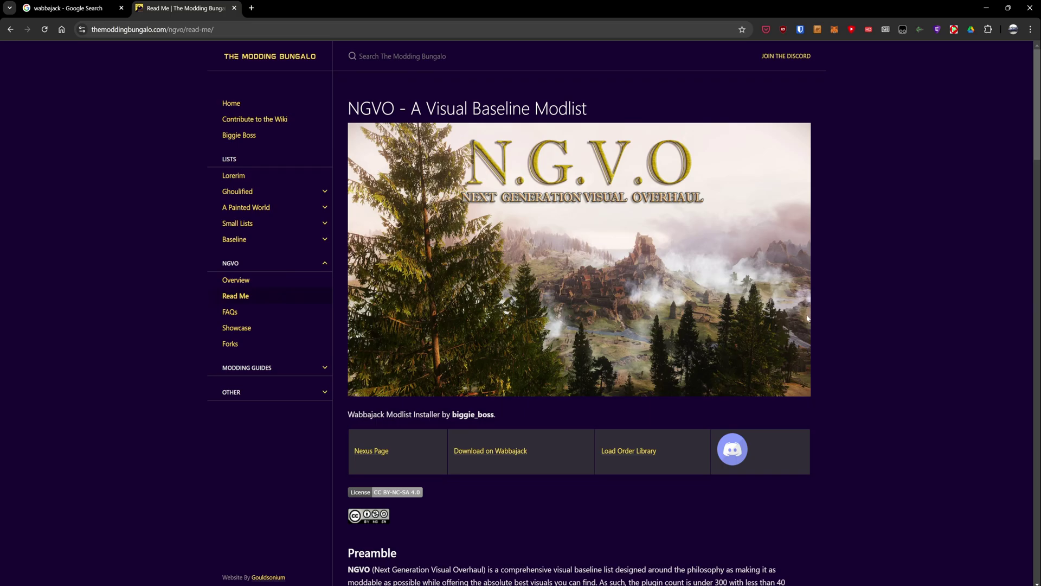
- Open wabbajack.org from the Google results for wabbajack and download the Wabbajack launcher
scroll(807, 317, "down", 9)
scroll(798, 362, "down", 4)
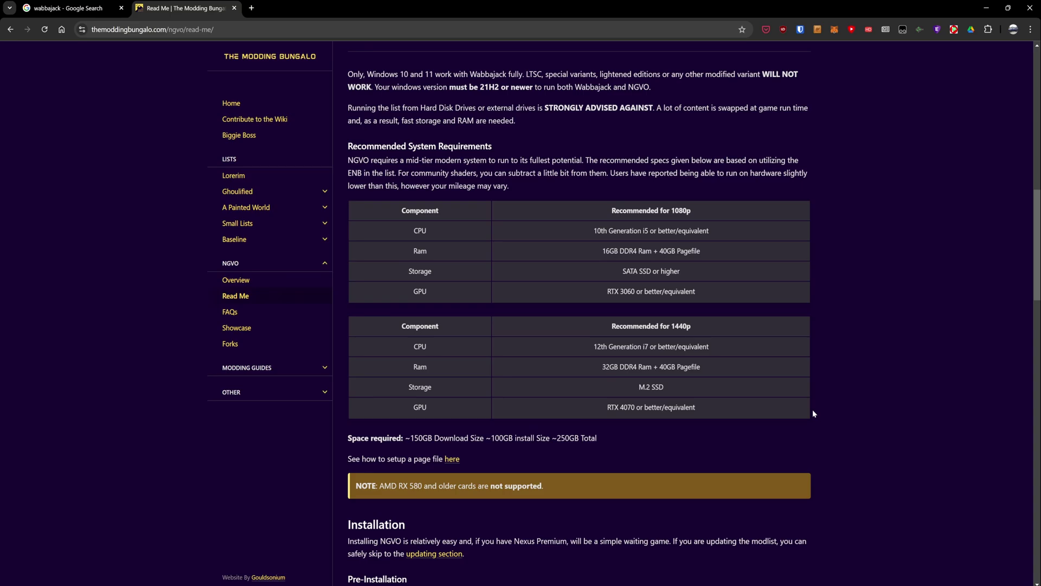
left_click(60, 14)
left_click(372, 196)
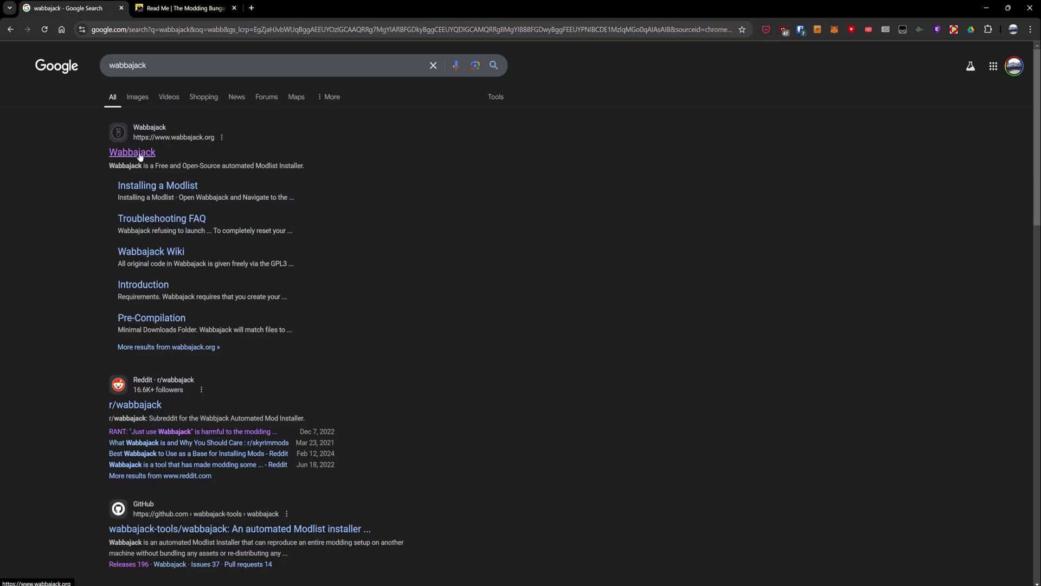
left_click(140, 157)
left_click(370, 175)
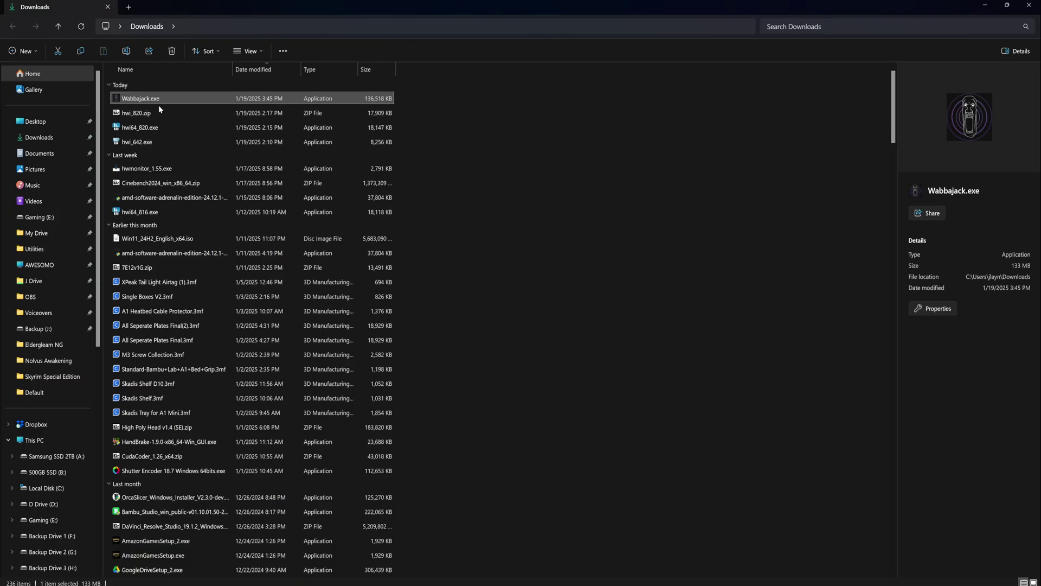
- Cut Wabbajack.exe from Downloads and create a new folder named Wabbajack on Gaming (E:)
right_click(147, 102)
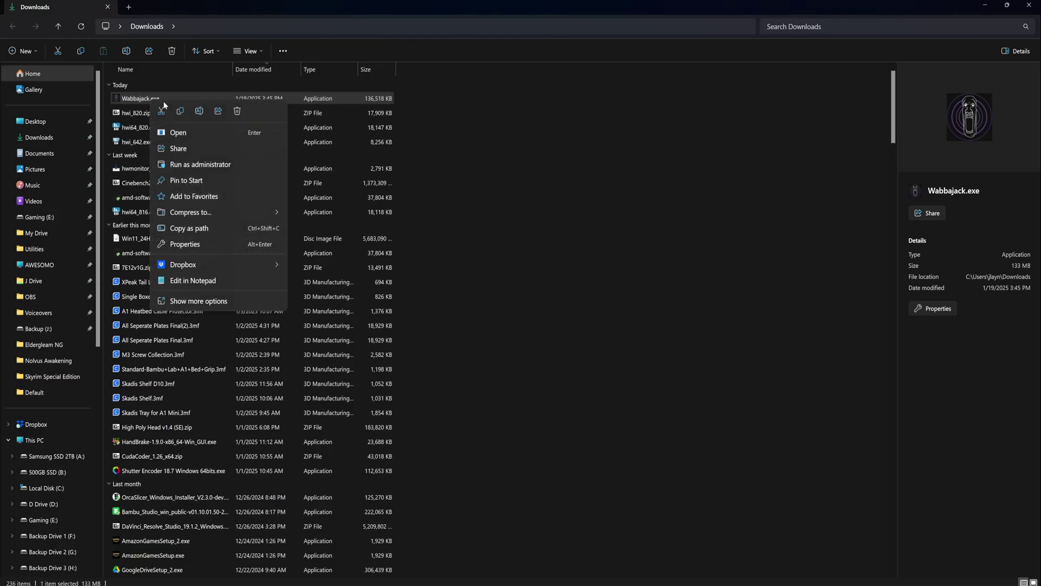
left_click(162, 113)
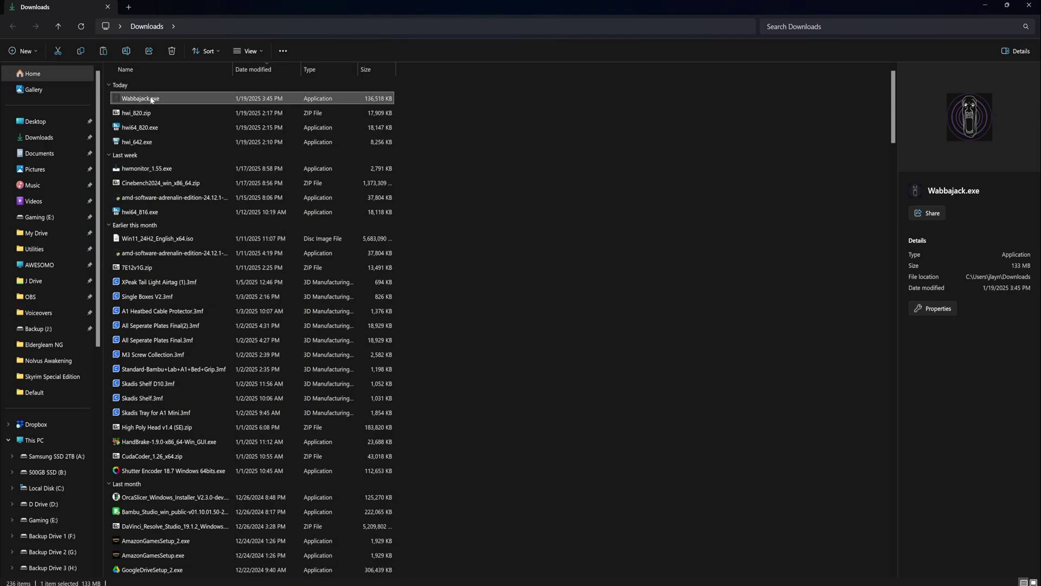
key("alt+Left")
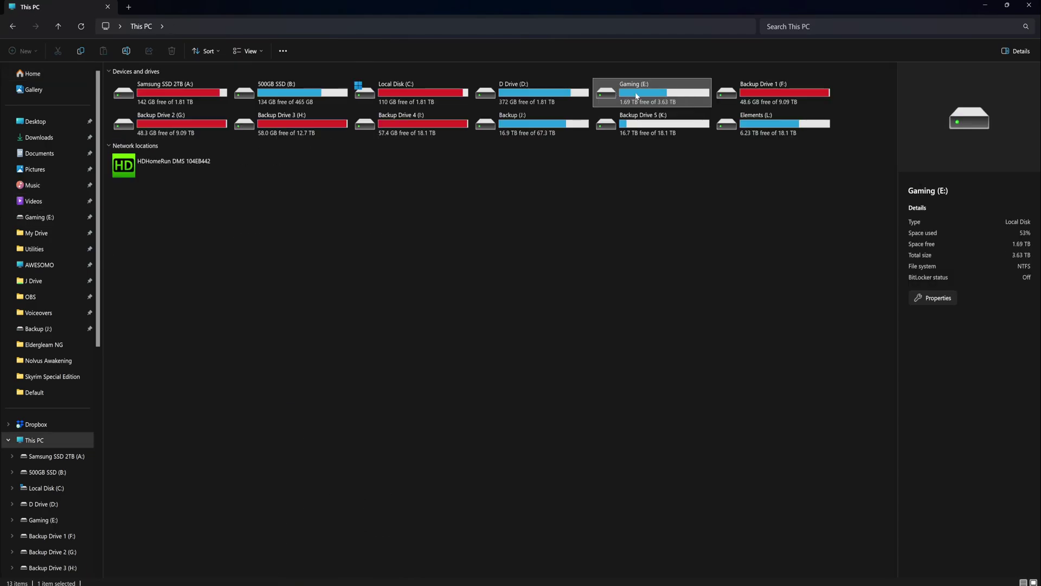
double_click(627, 97)
right_click(131, 190)
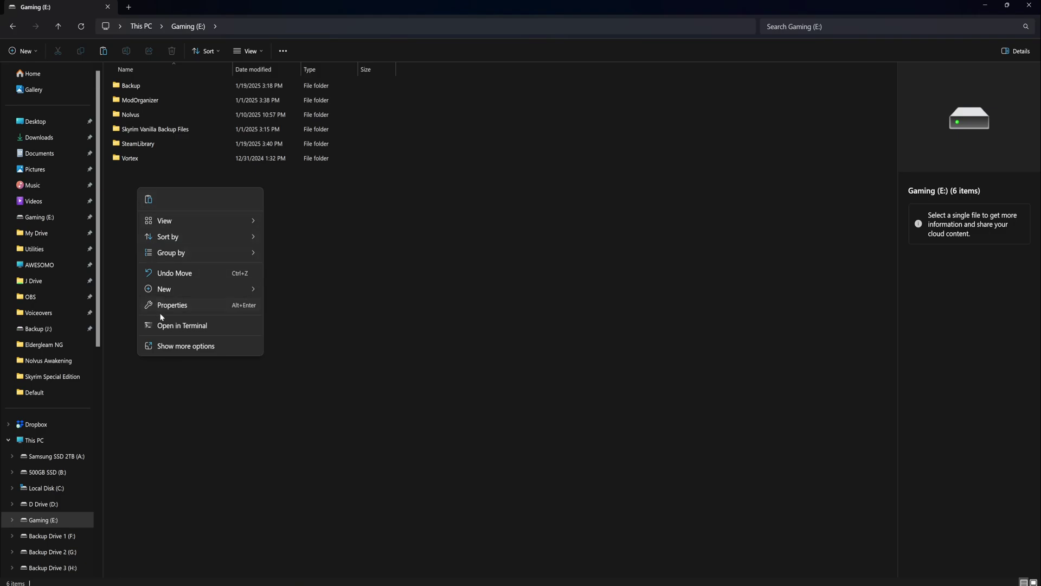
mouse_move(162, 292)
left_click(294, 286)
type("Wabbajack")
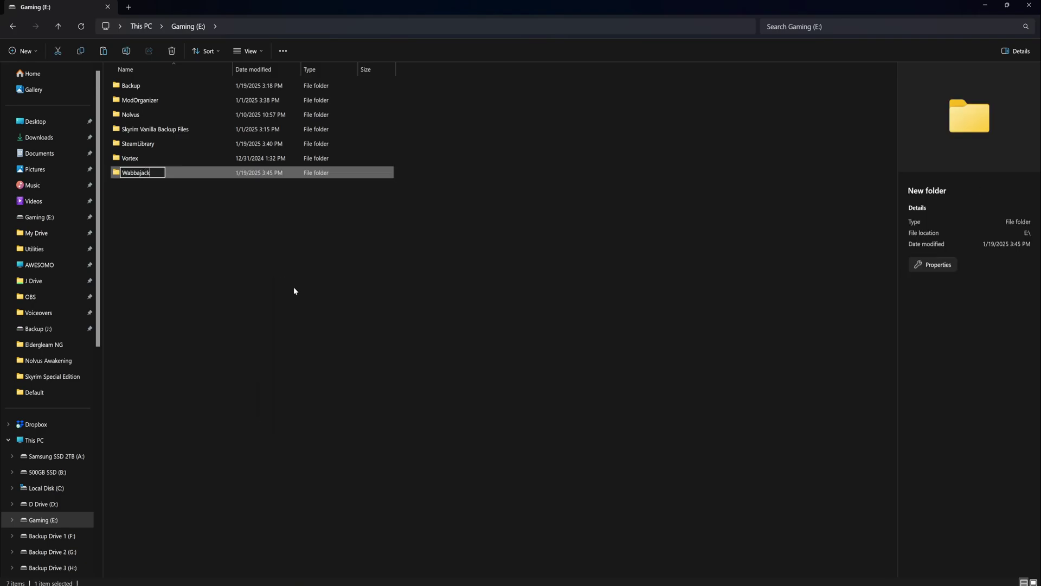
key("Return")
- Paste Wabbajack.exe into the E:\Wabbajack folder and run it
double_click(154, 174)
right_click(150, 123)
left_click(162, 136)
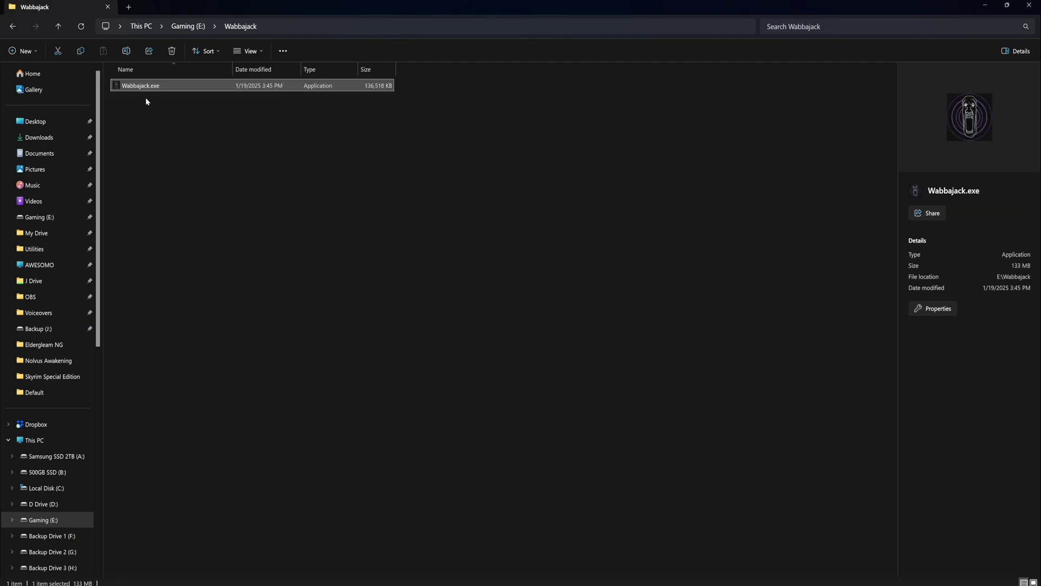
left_click(162, 124)
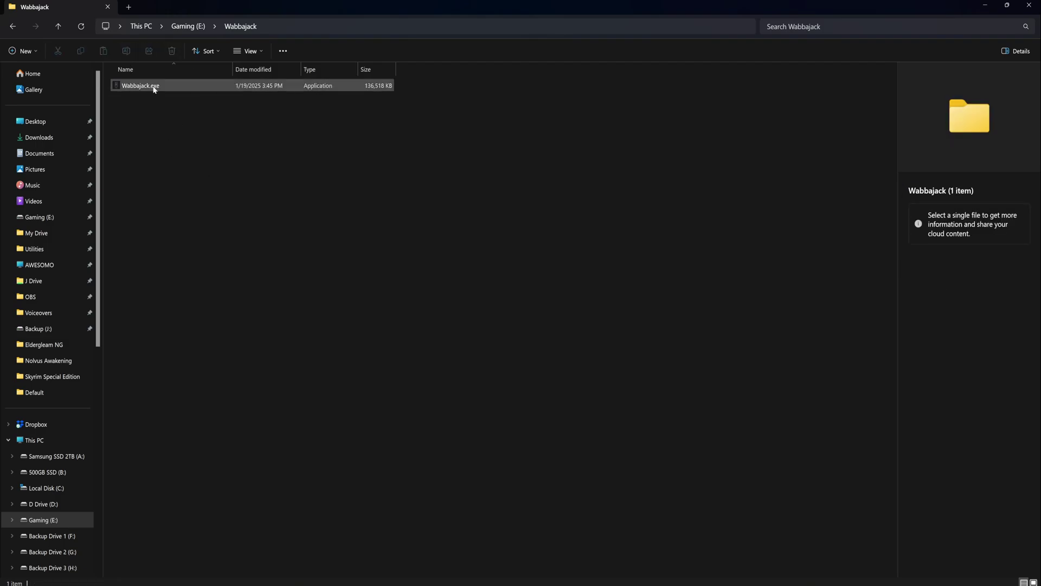
double_click(154, 87)
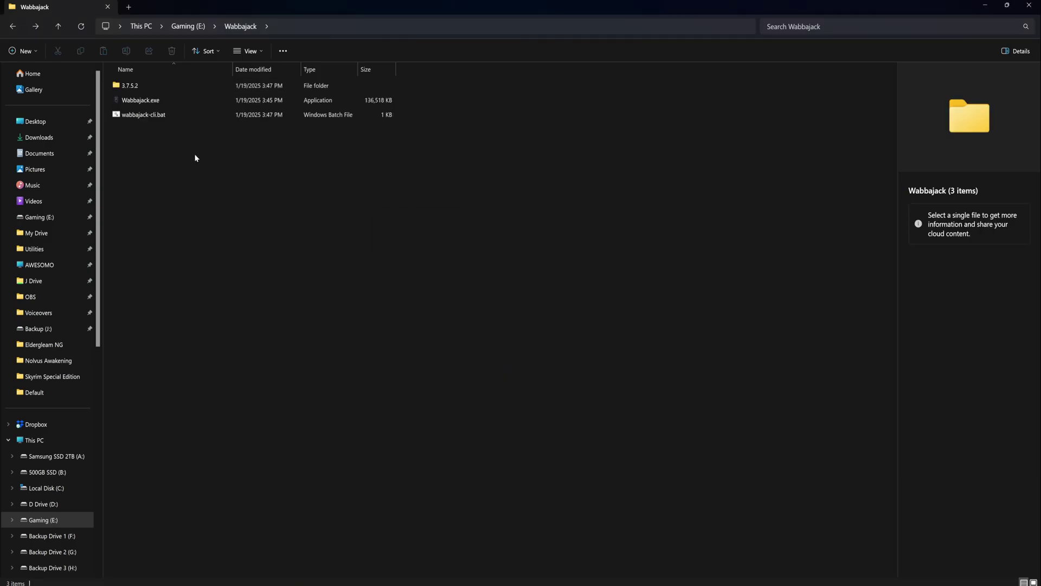
- Launch Wabbajack maximized and open Browse Modlists to scroll through the gallery
double_click(157, 100)
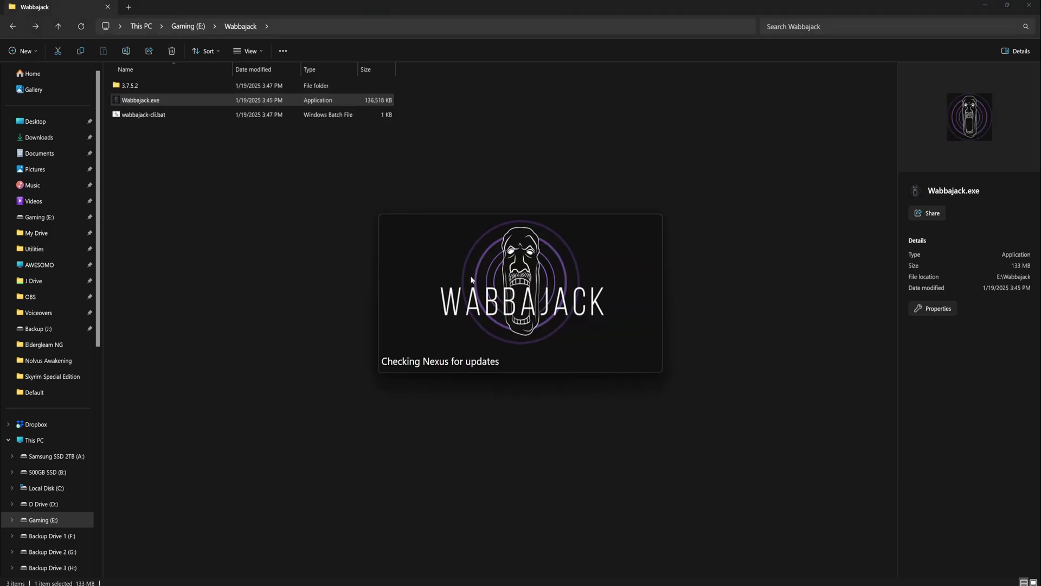
left_click(622, 55)
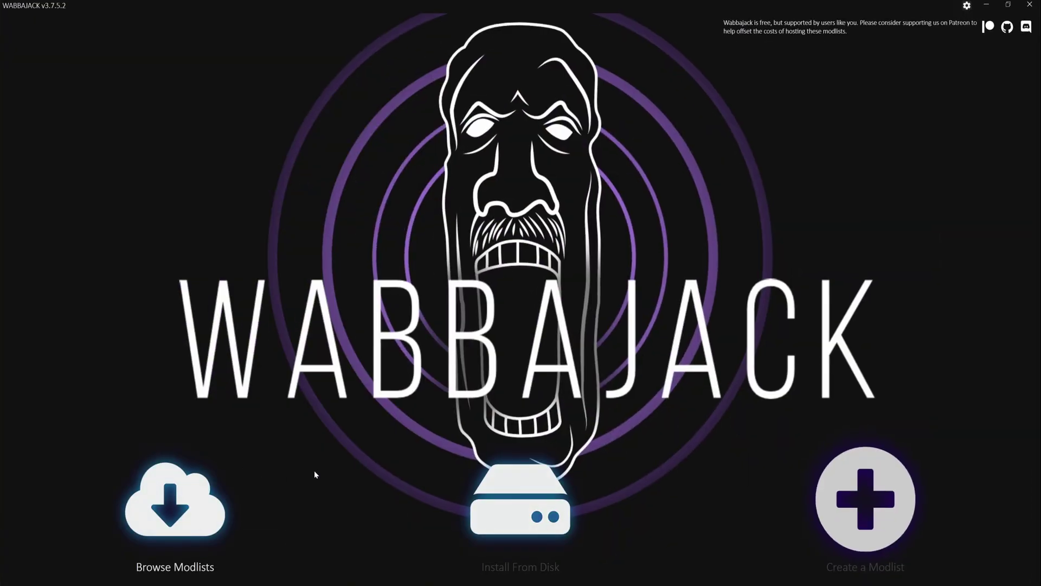
left_click(174, 513)
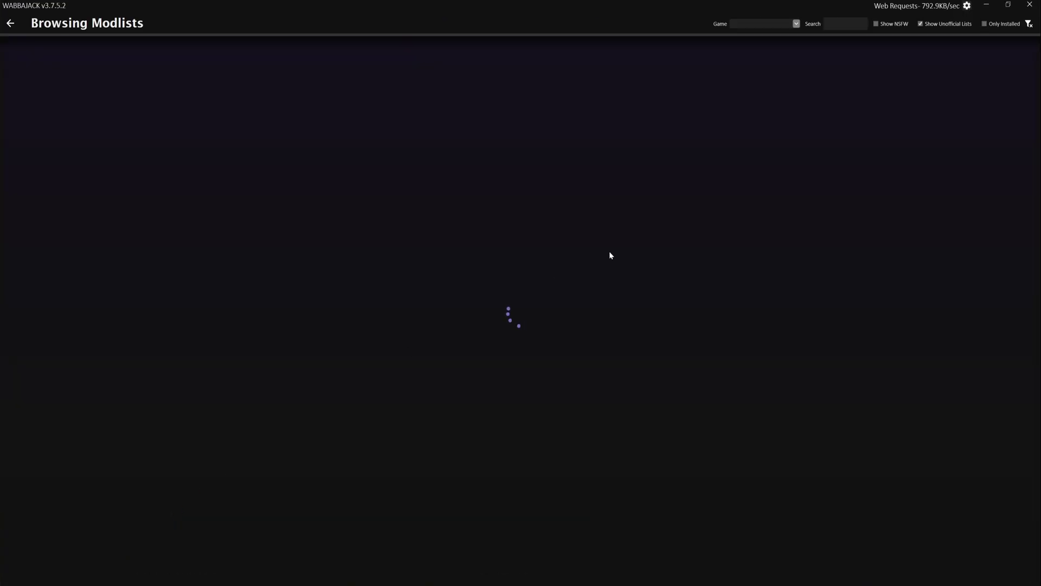
scroll(371, 316, "down", 3)
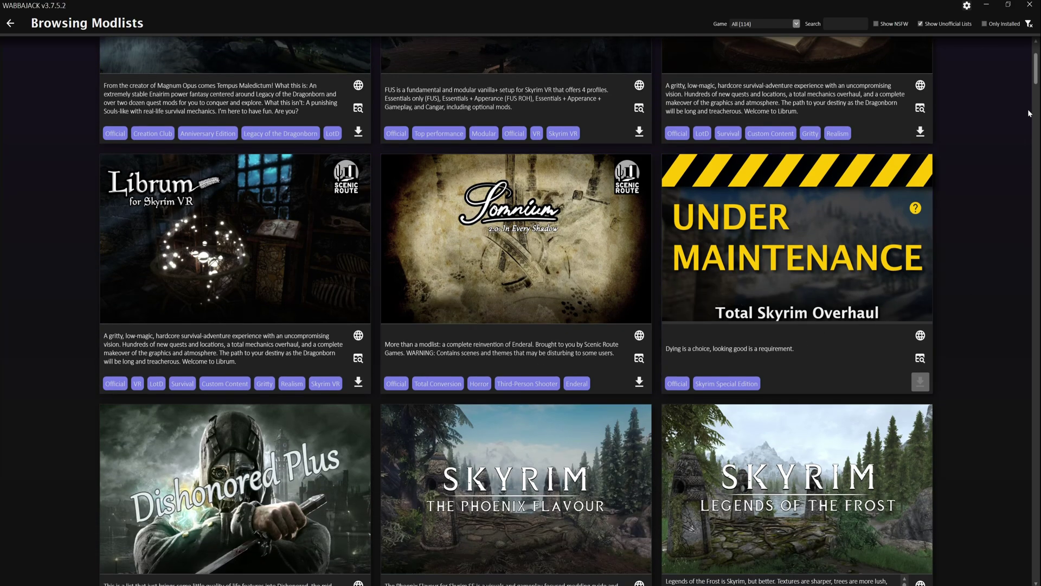
scroll(1039, 54, "up", 3)
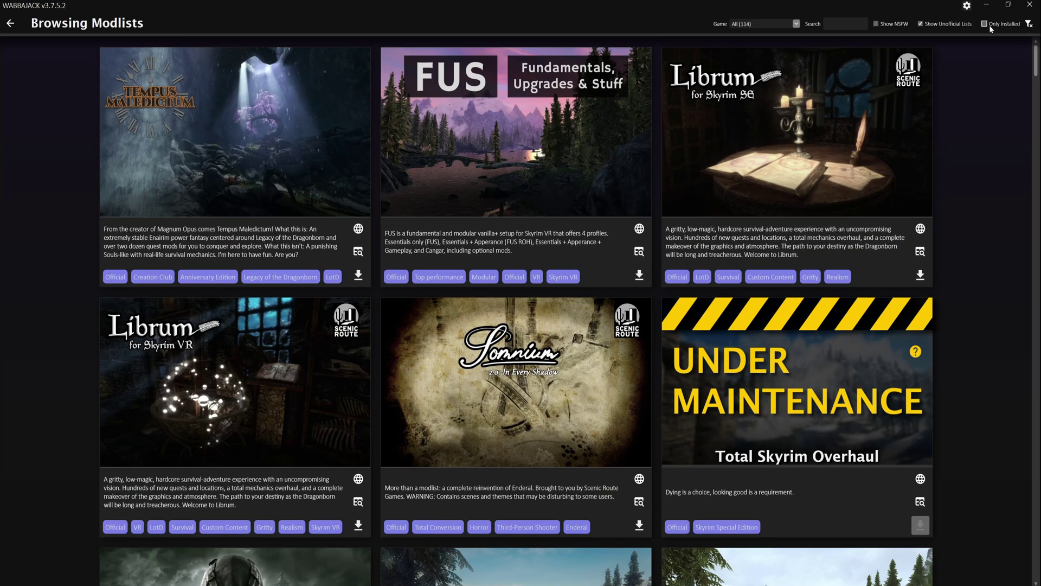
- Check the Game filter list without changing it, then toggle Show NSFW on and back off
left_click(796, 24)
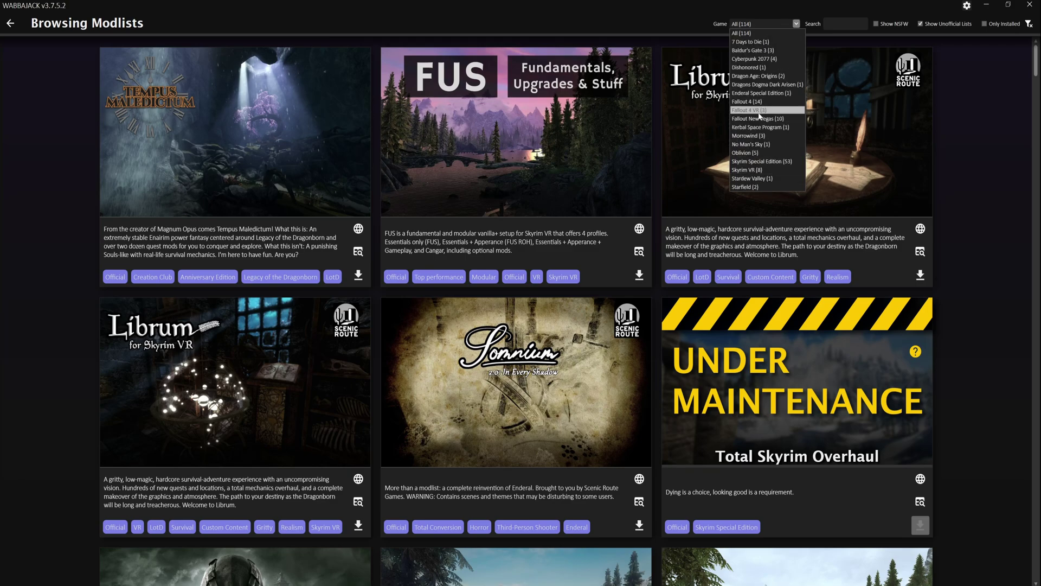
key("Escape")
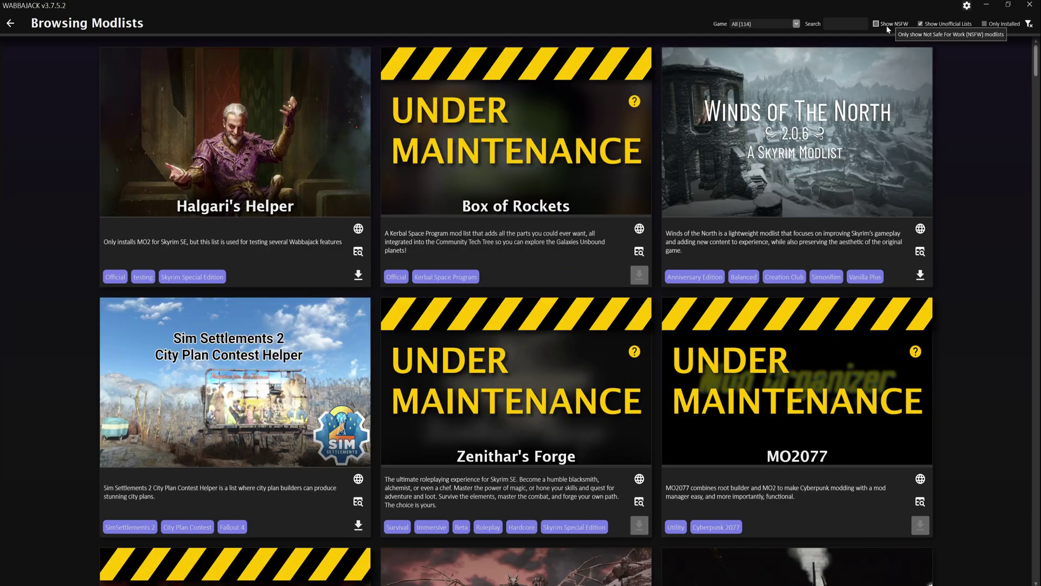
left_click(876, 24)
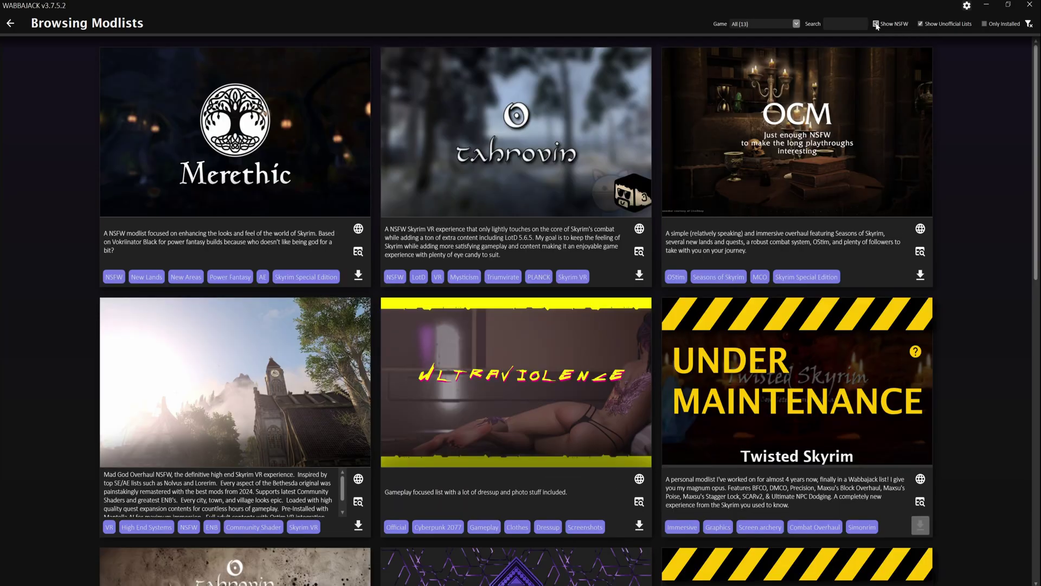
mouse_move(809, 207)
left_click(875, 25)
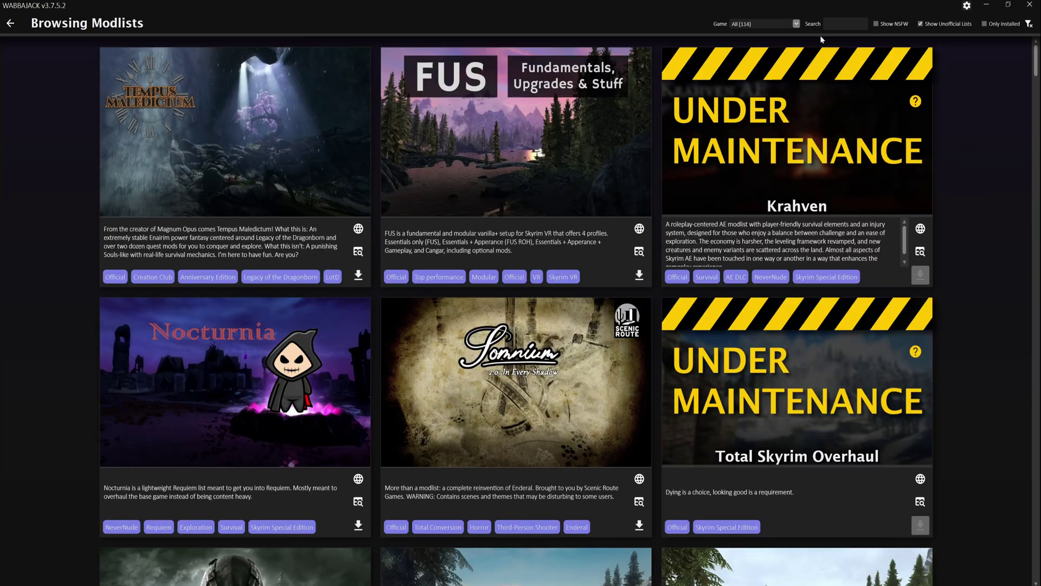
left_click(795, 23)
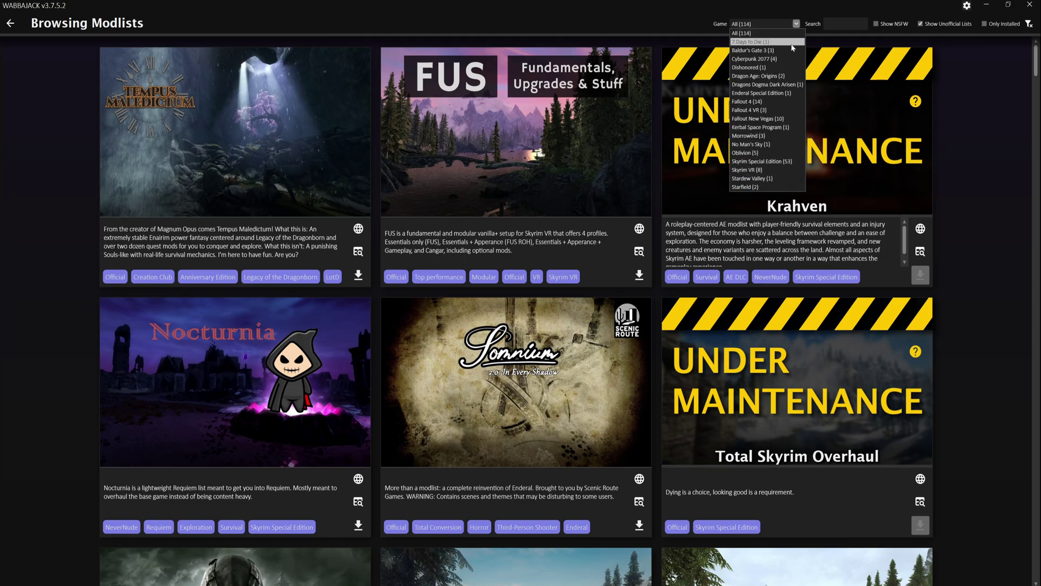
left_click(768, 163)
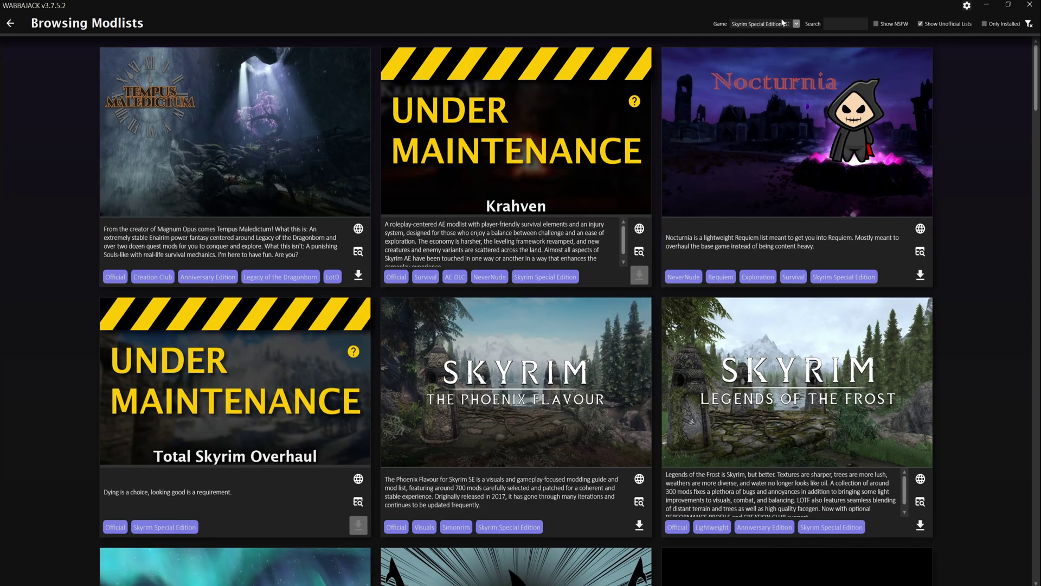
left_click_drag(1036, 76, 1020, 60)
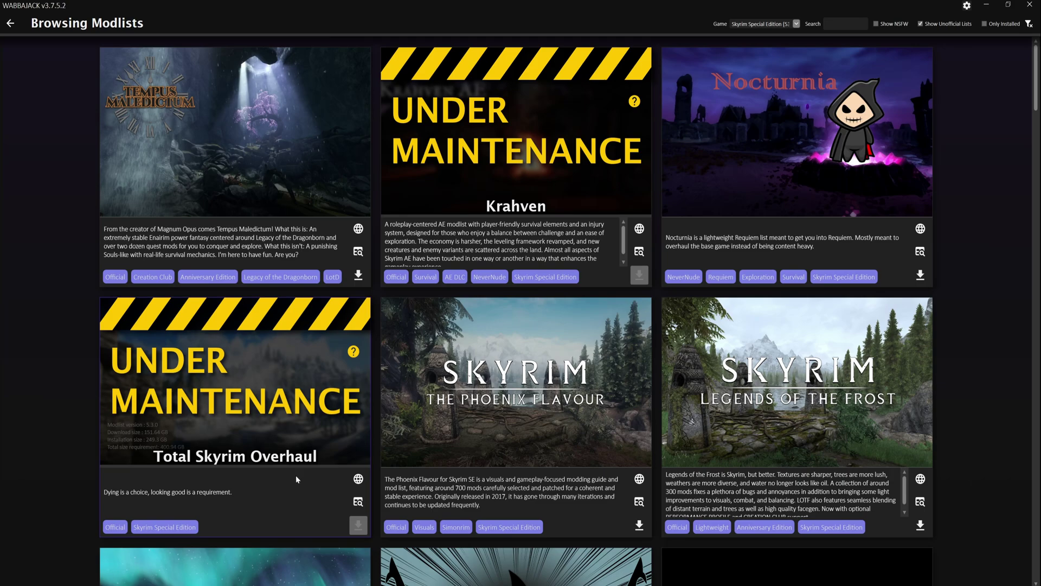
mouse_move(309, 585)
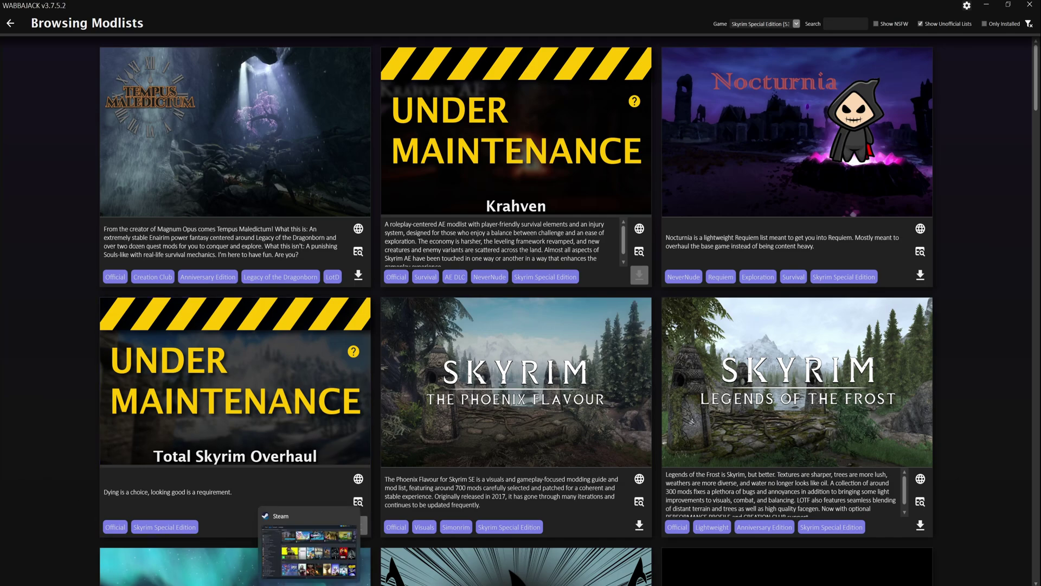
- Bring the Steam library forward and open Settings > Storage
left_click(309, 585)
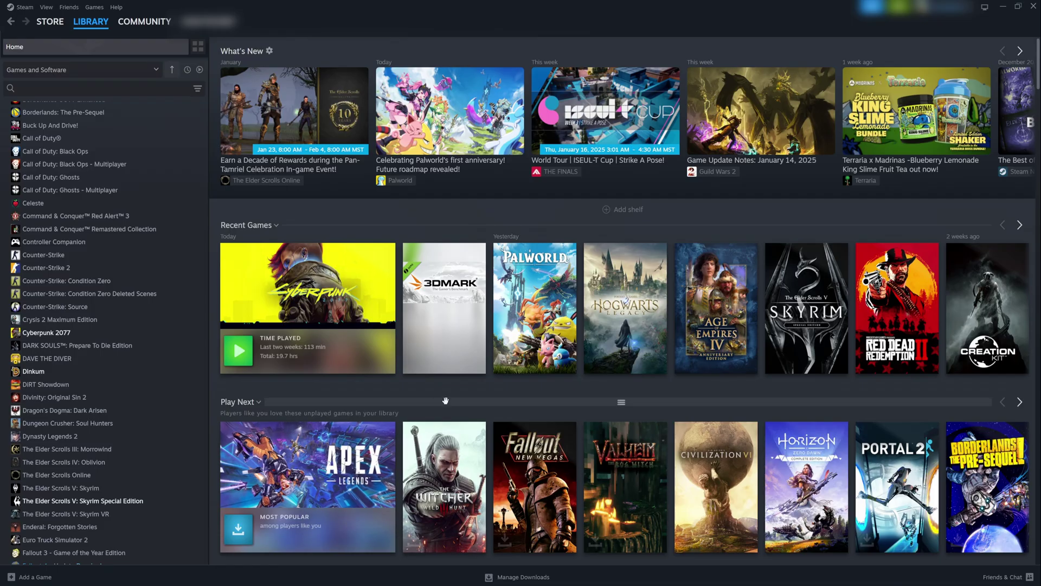
scroll(183, 184, "up", 5)
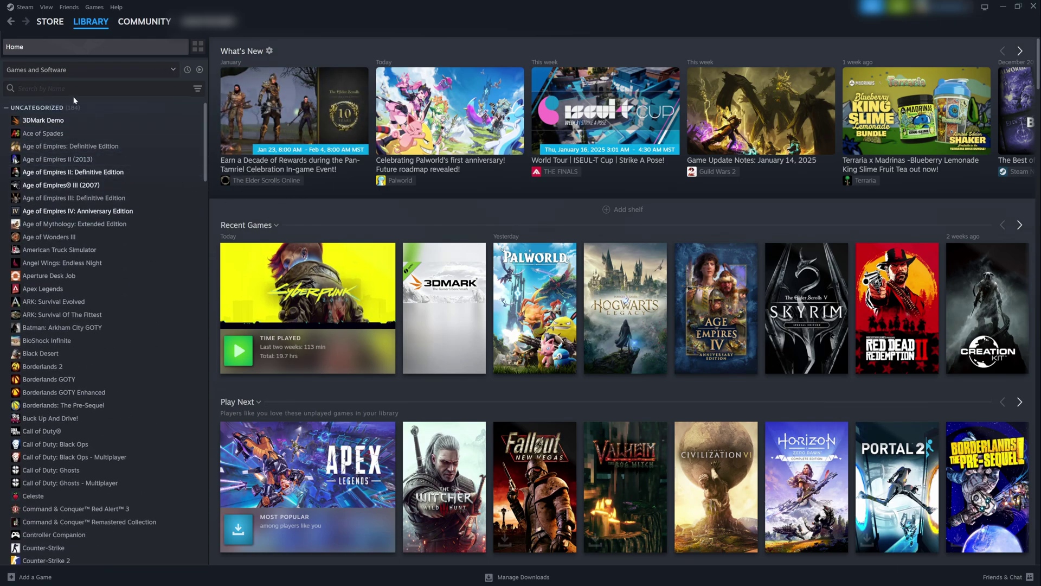
left_click(18, 10)
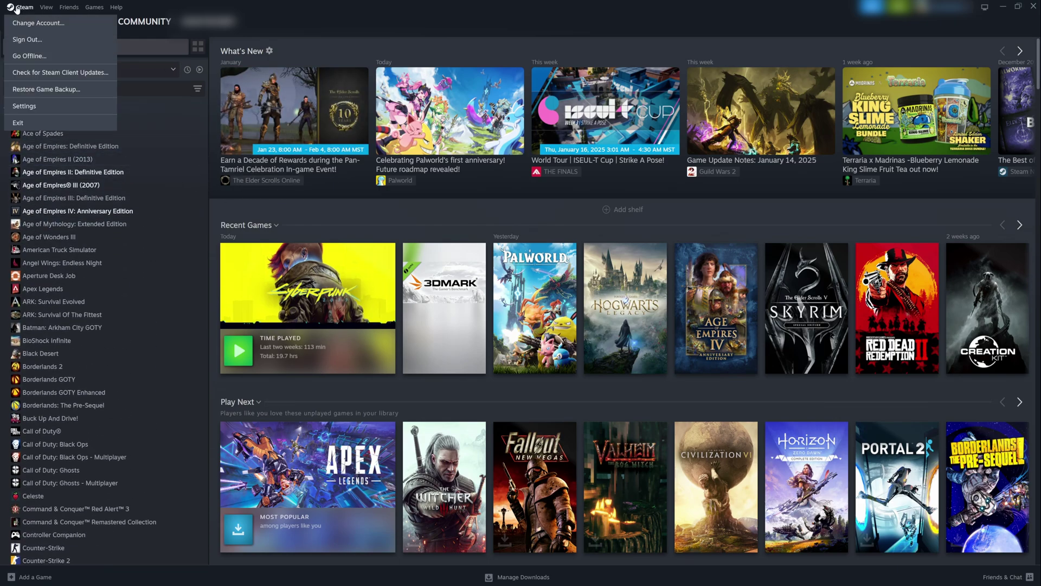
left_click(32, 107)
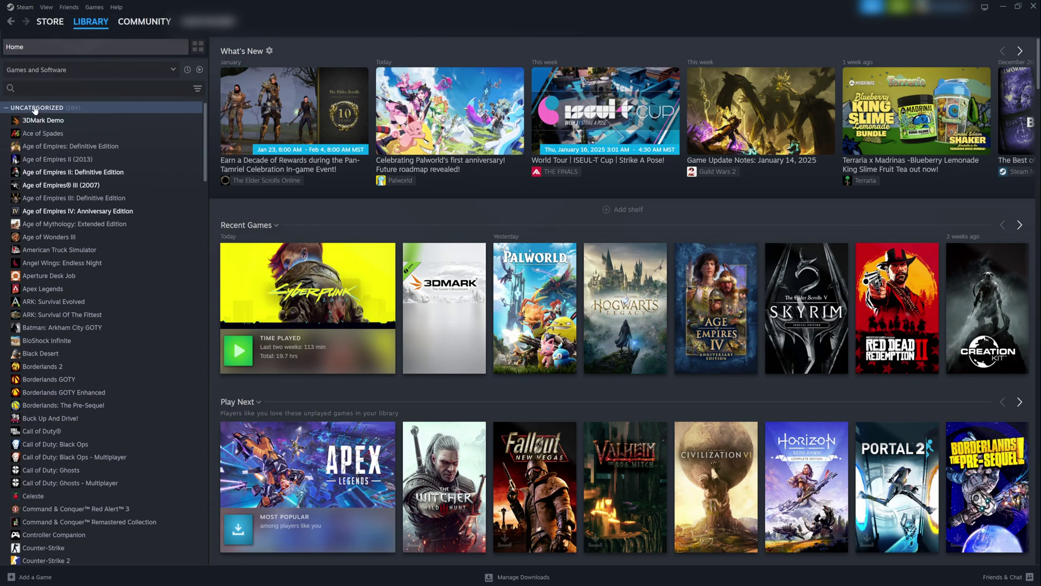
left_click(357, 323)
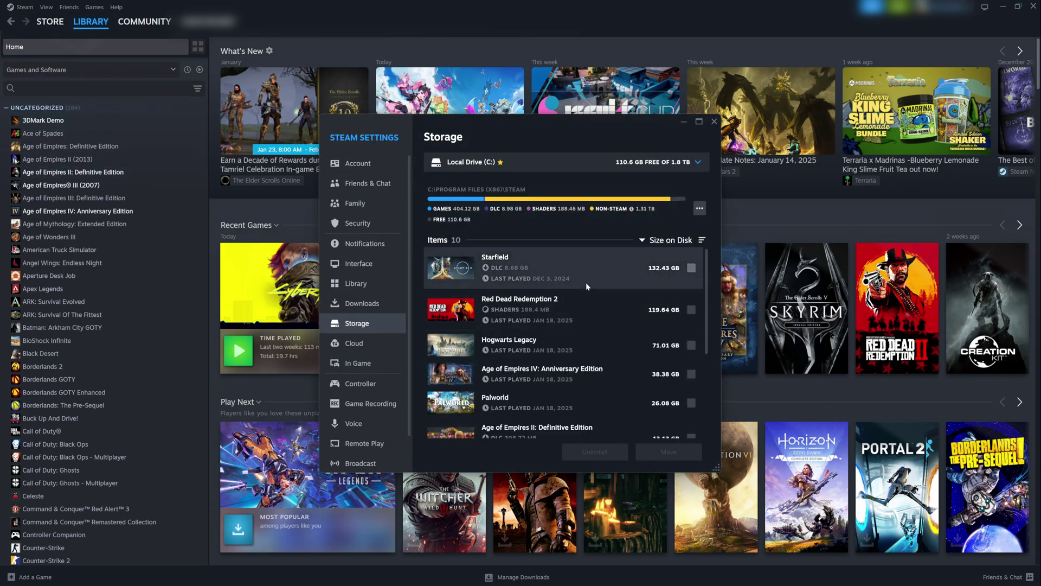
- Add a new Steam library folder on drive D: and confirm D Drive appears
left_click(540, 167)
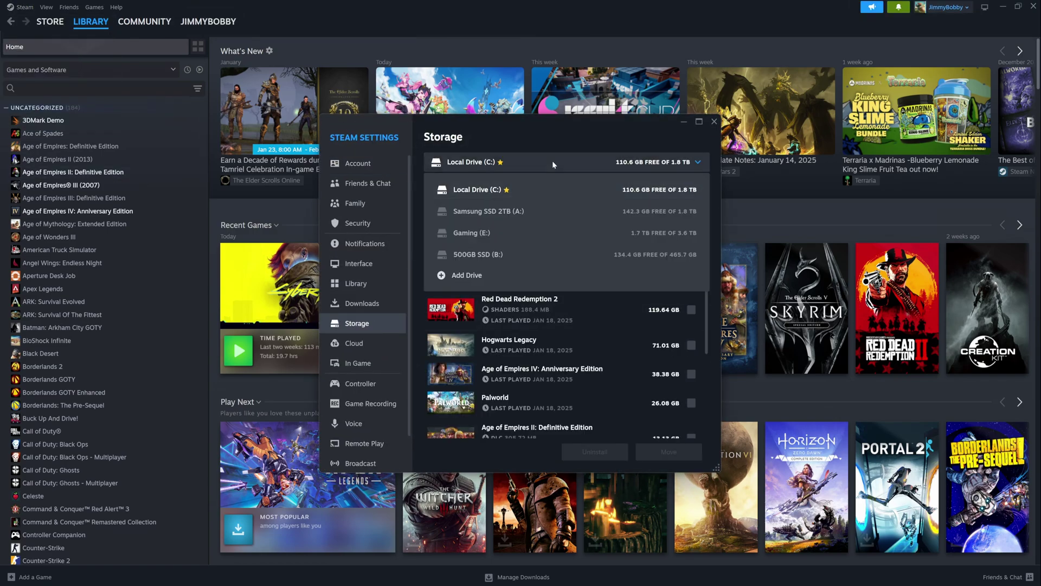
left_click(462, 277)
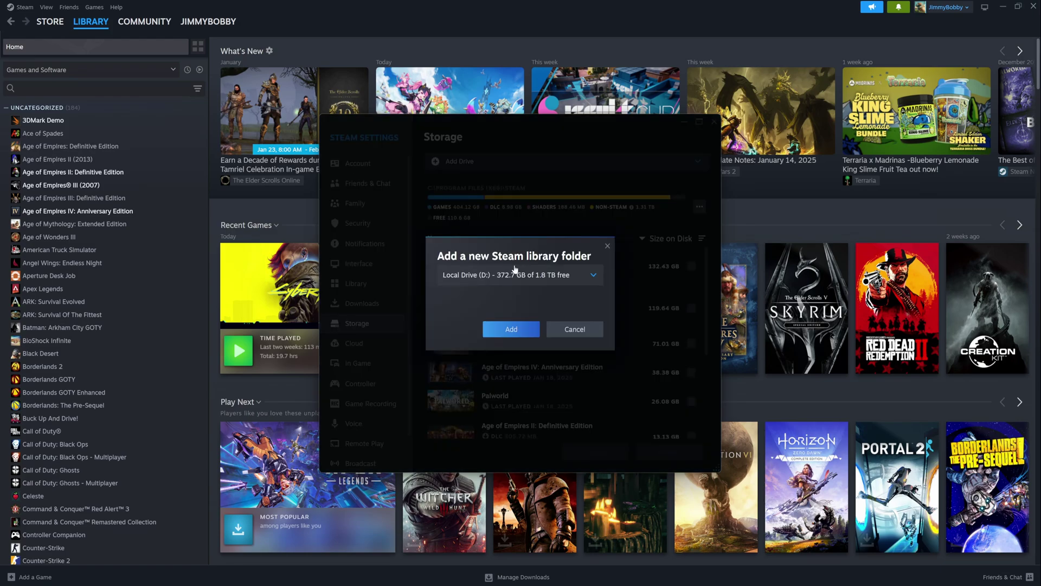
left_click(534, 277)
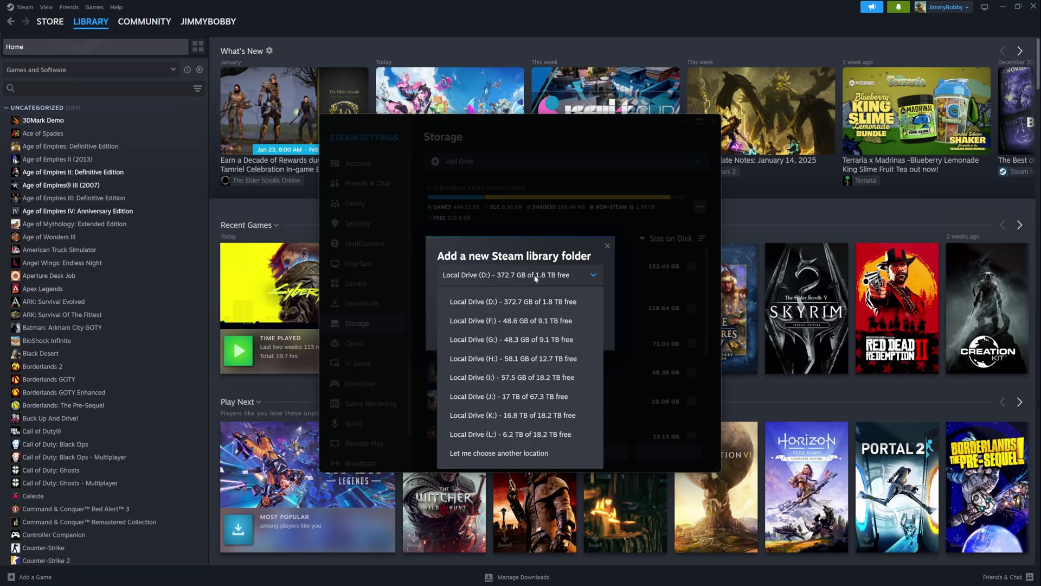
left_click(501, 278)
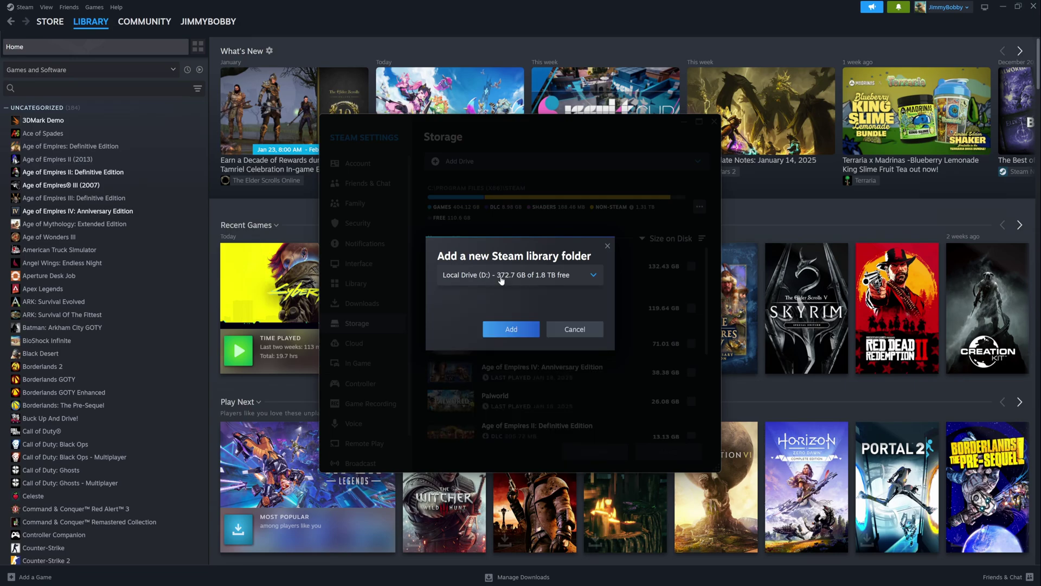
left_click(512, 327)
left_click(596, 162)
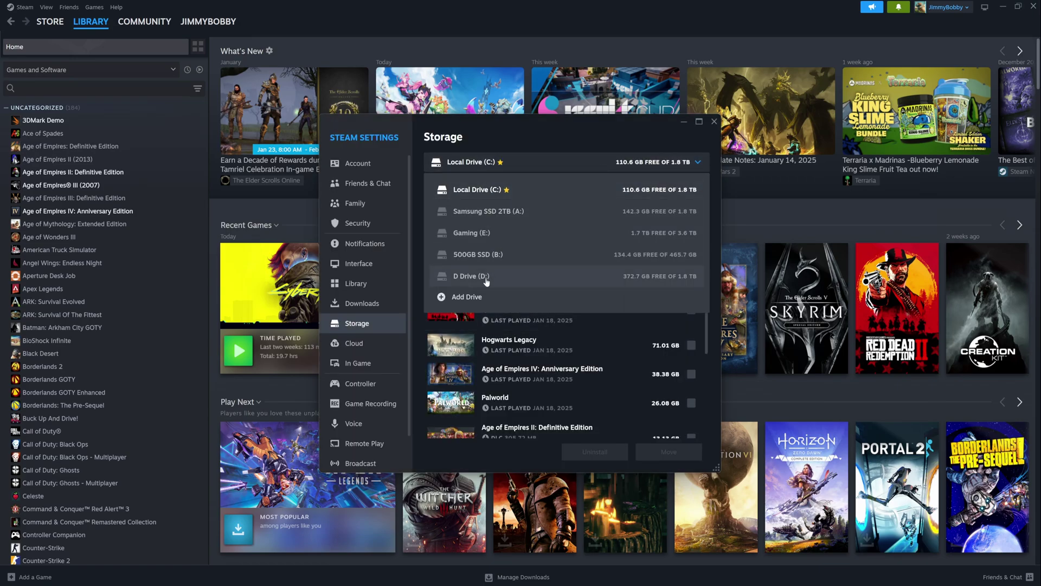
- Select Starfield on drive C:, choose Move, and show the target drive options
left_click(575, 321)
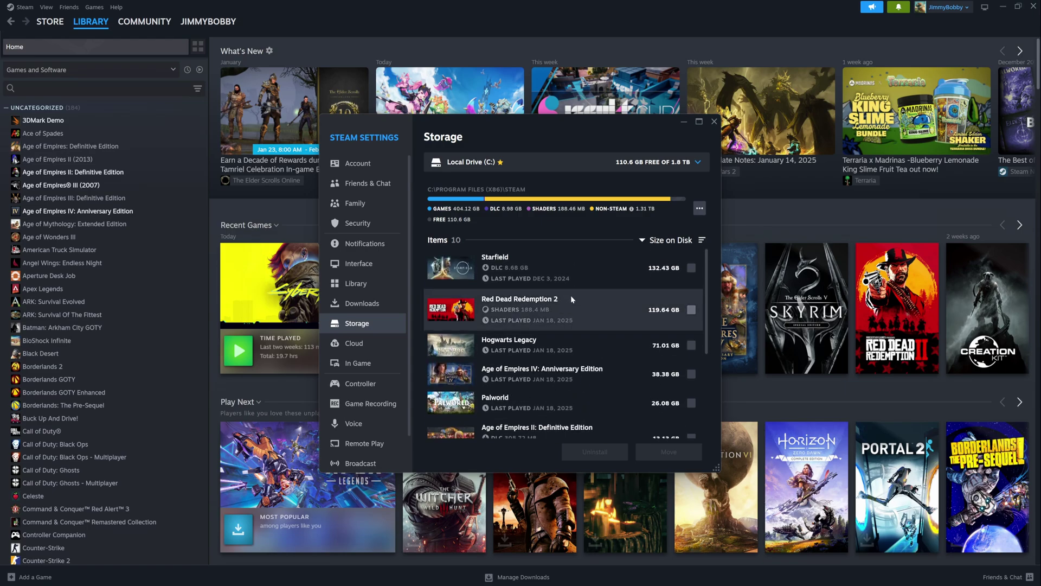
left_click(609, 277)
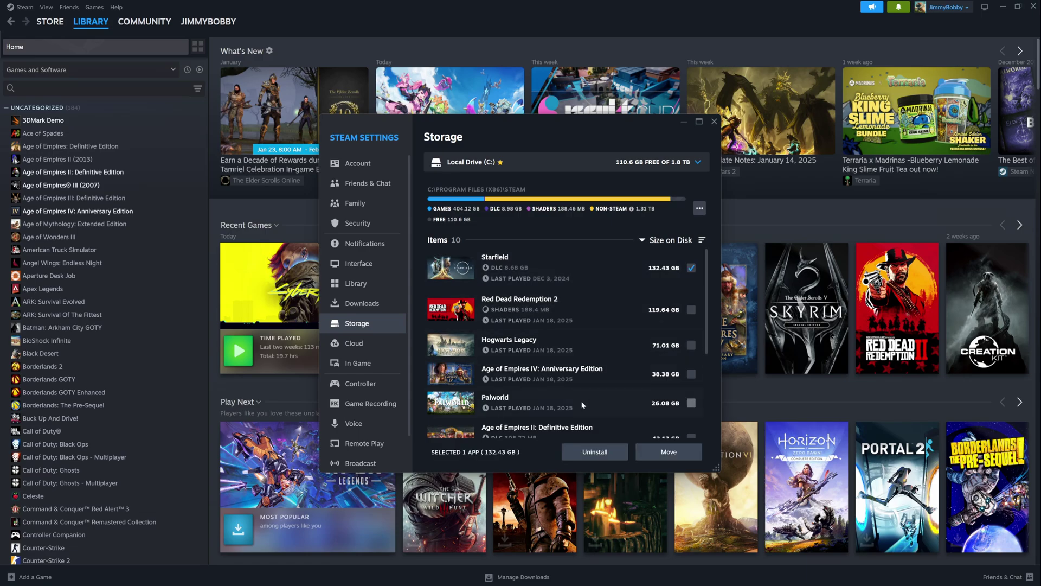
left_click(643, 449)
left_click(486, 299)
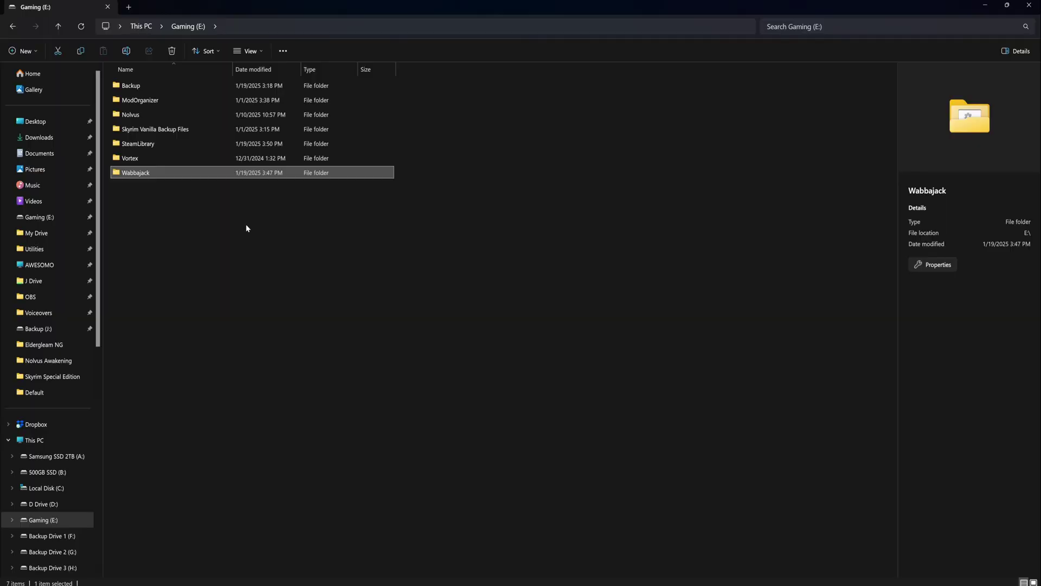
- Create the folders Wabbajack Downloads and Wabbajack Mods on Gaming (E:)
left_click(143, 203)
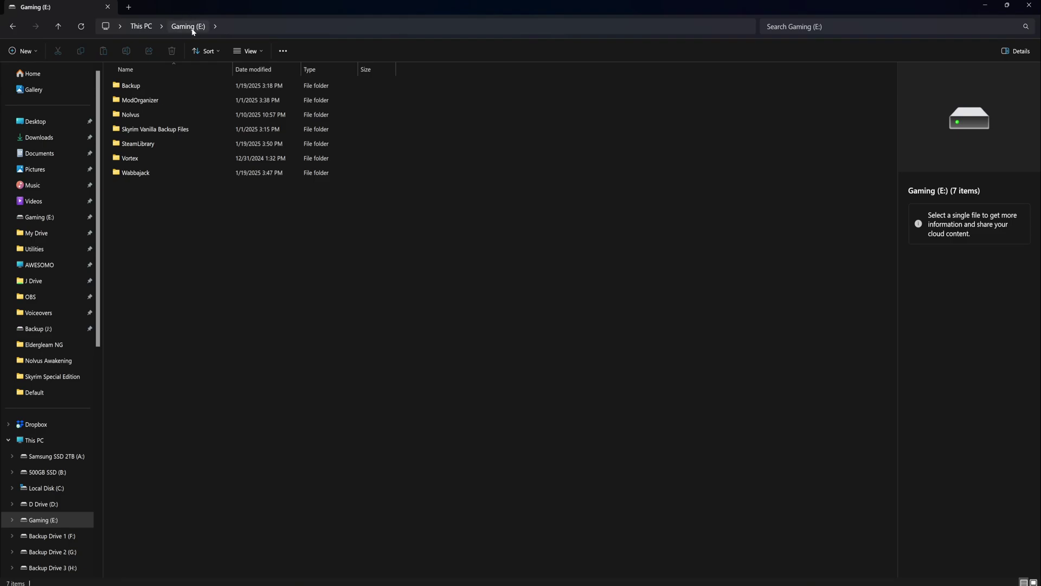
right_click(134, 202)
left_click(284, 290)
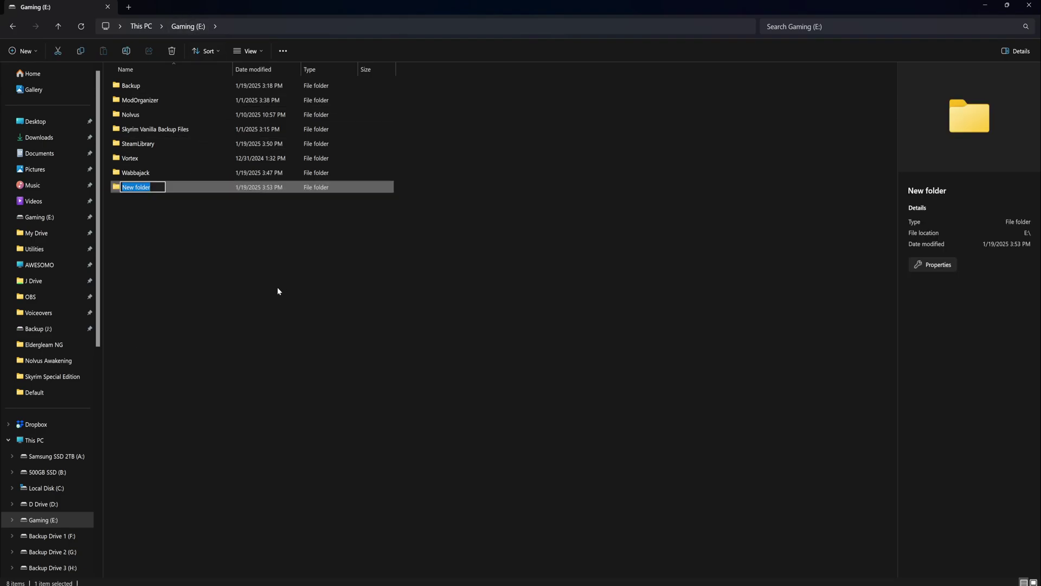
type("Wabbajack Downloads")
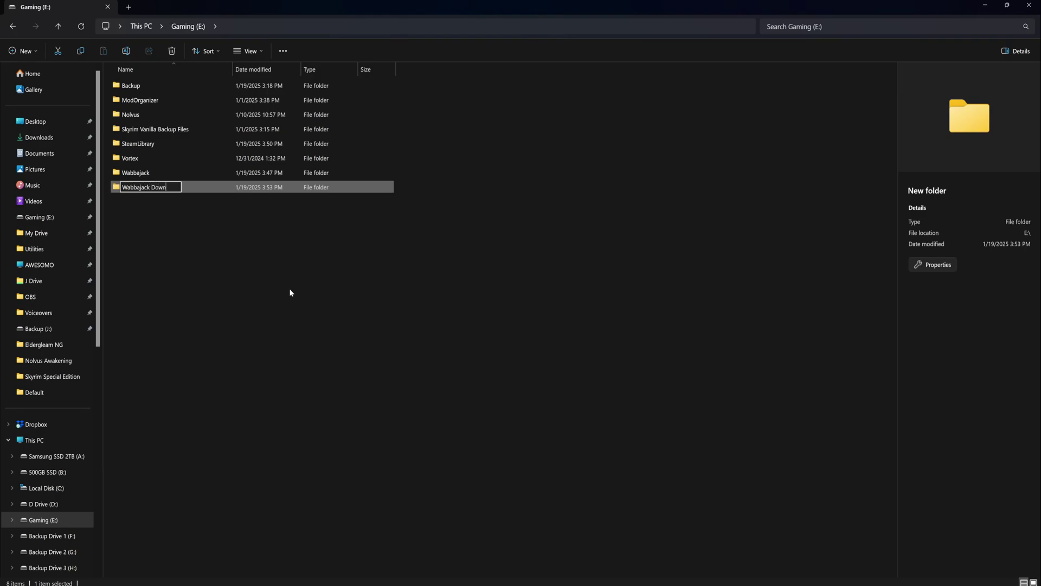
key("Return")
key("ctrl+shift+n")
type("Wa")
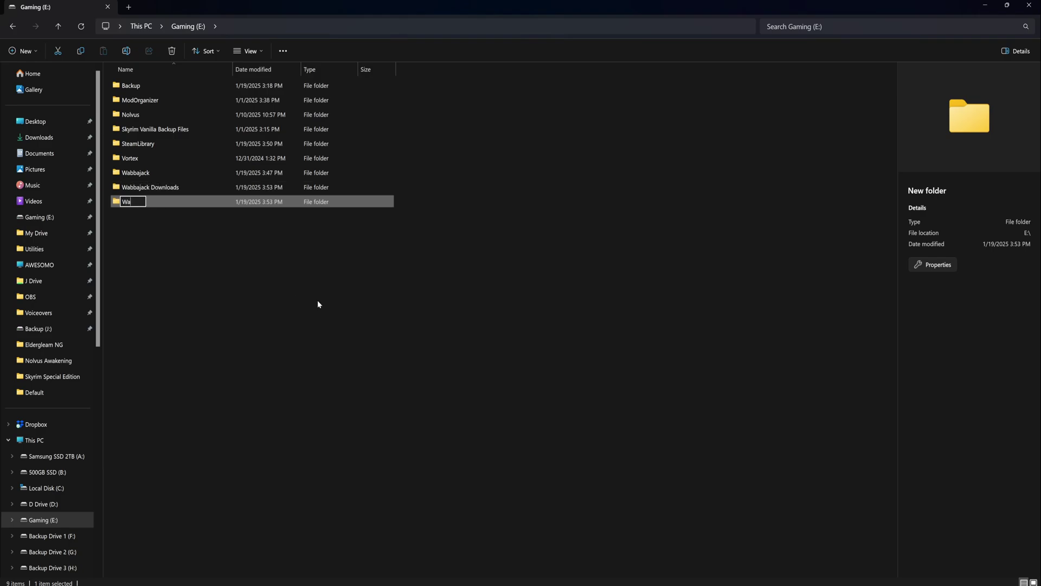
type("bbajack Mods")
key("Return")
- Create a Skyrim folder inside Wabbajack Mods, then return to Gaming (E:)
left_click(315, 297)
double_click(143, 201)
right_click(140, 108)
mouse_move(217, 186)
left_click(322, 188)
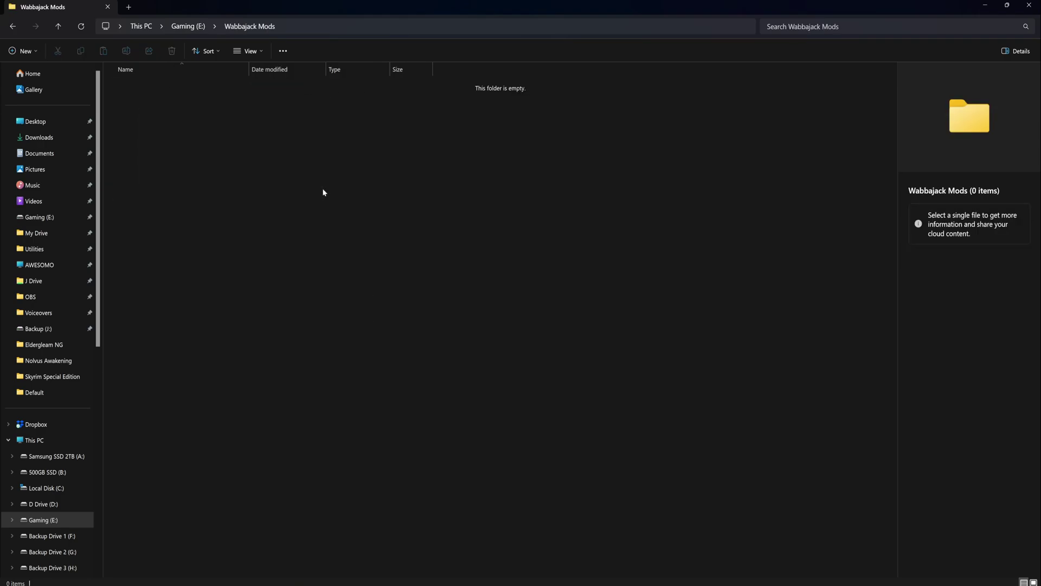
type("Skyr")
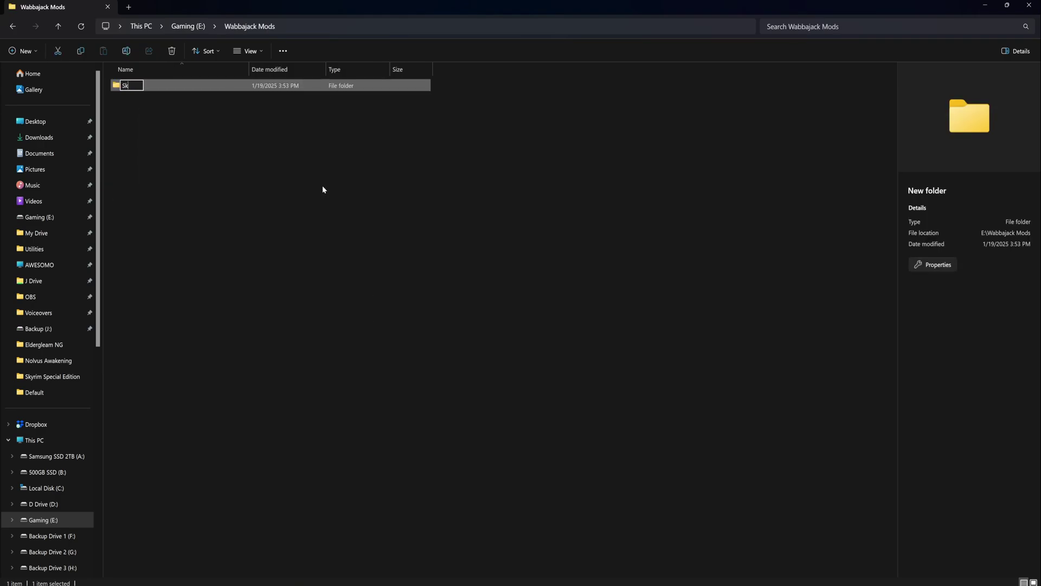
type("im")
key("Return")
key("alt+Up")
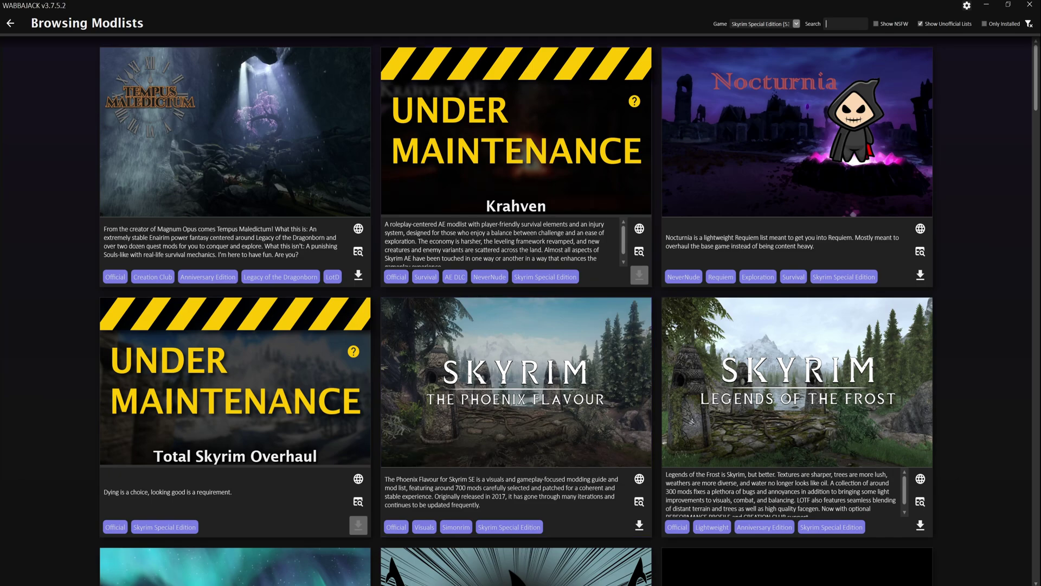
- Search the modlists for 'leg' and download the Legends of the Frost modlist
left_click(826, 24)
type("leg")
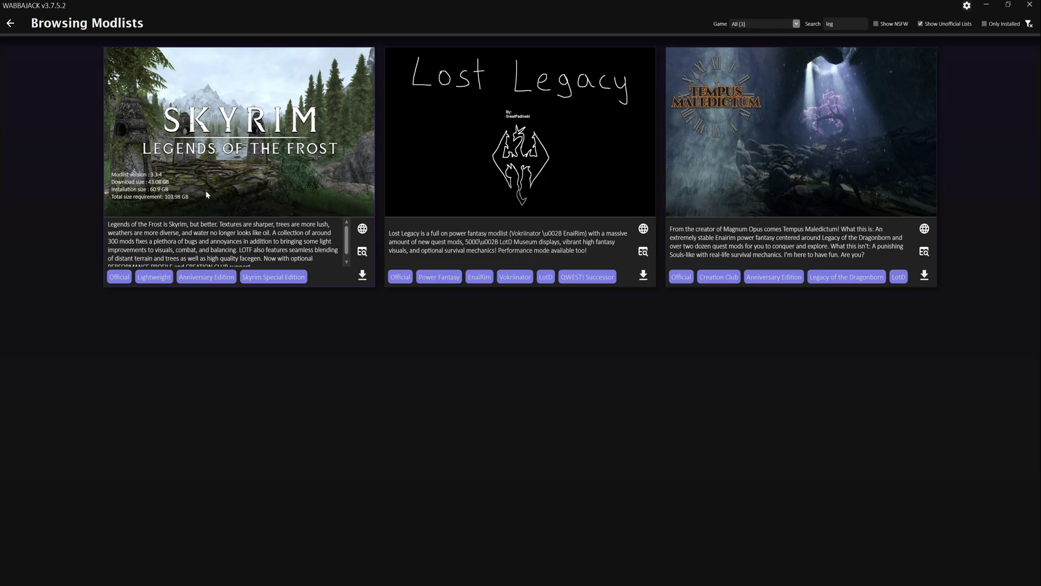
scroll(274, 244, "down", 1)
scroll(274, 244, "up", 1)
left_click(362, 275)
- Open the Legends of the Frost install setup and read the Installation page of the LOTF guide
left_click(362, 277)
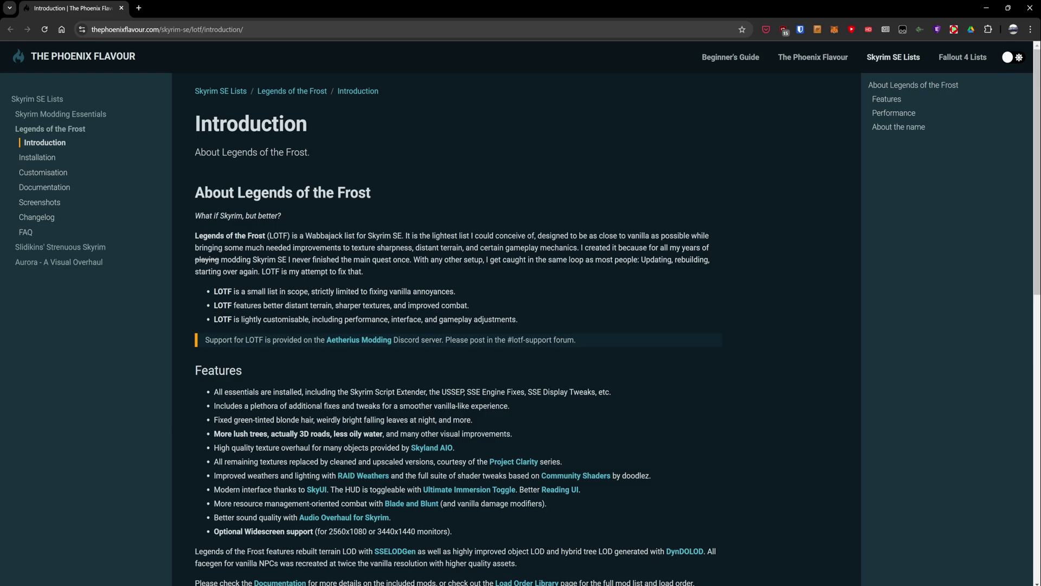
scroll(455, 326, "down", 12)
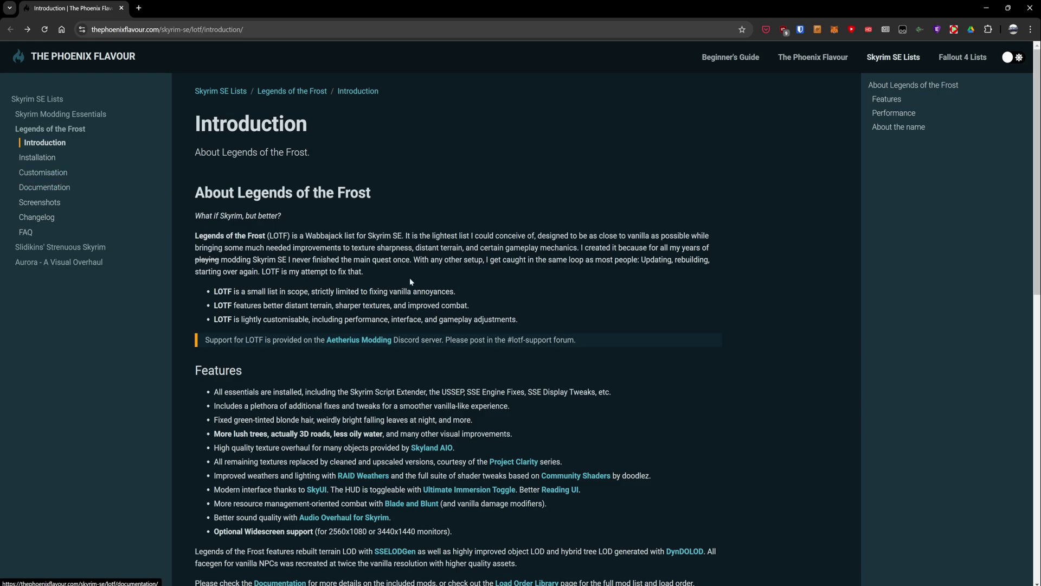
scroll(407, 280, "down", 6)
scroll(395, 287, "up", 2)
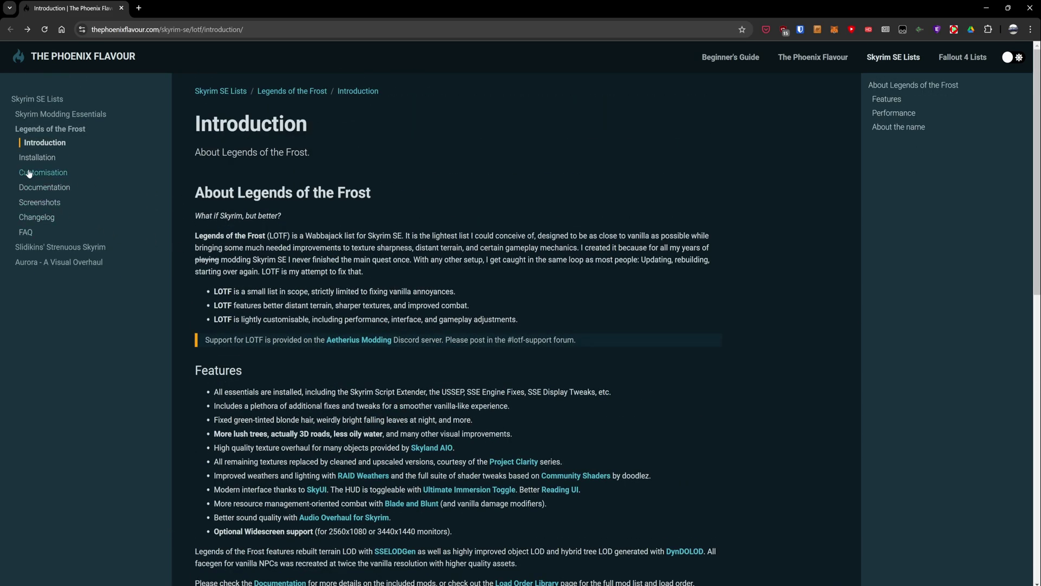
left_click(36, 158)
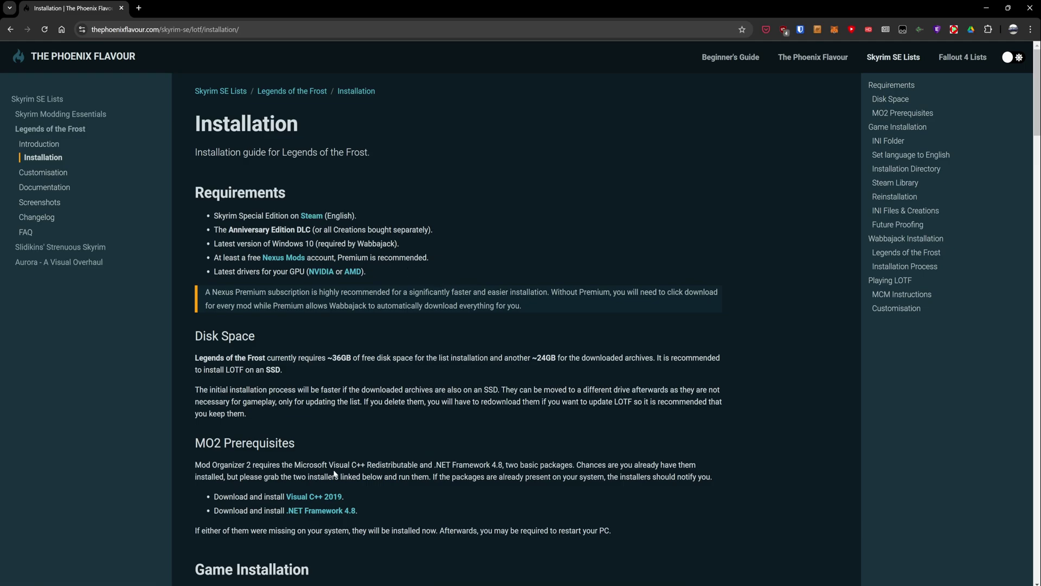
scroll(335, 474, "down", 3)
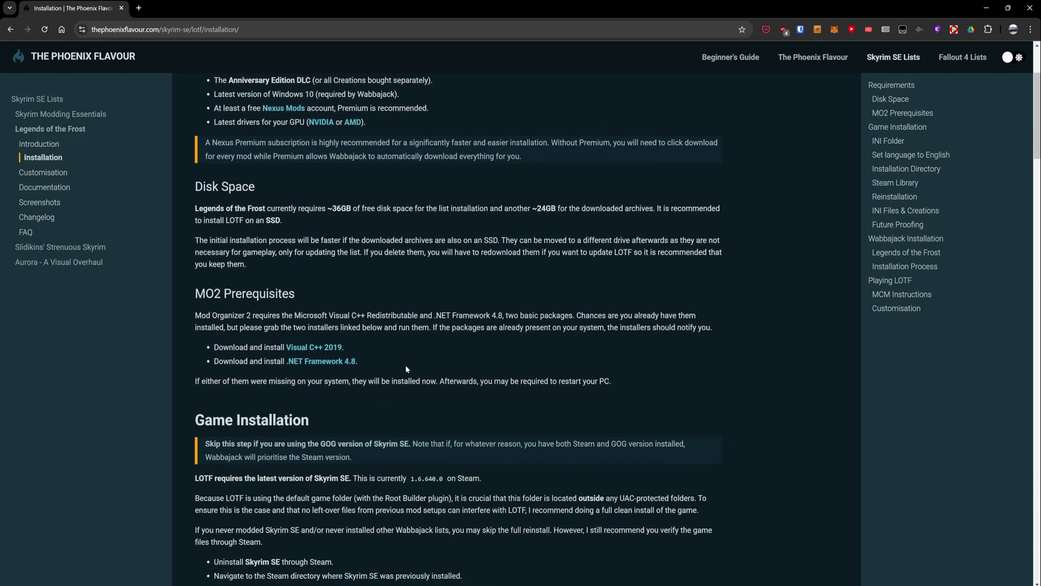
scroll(418, 376, "up", 2)
scroll(416, 375, "up", 1)
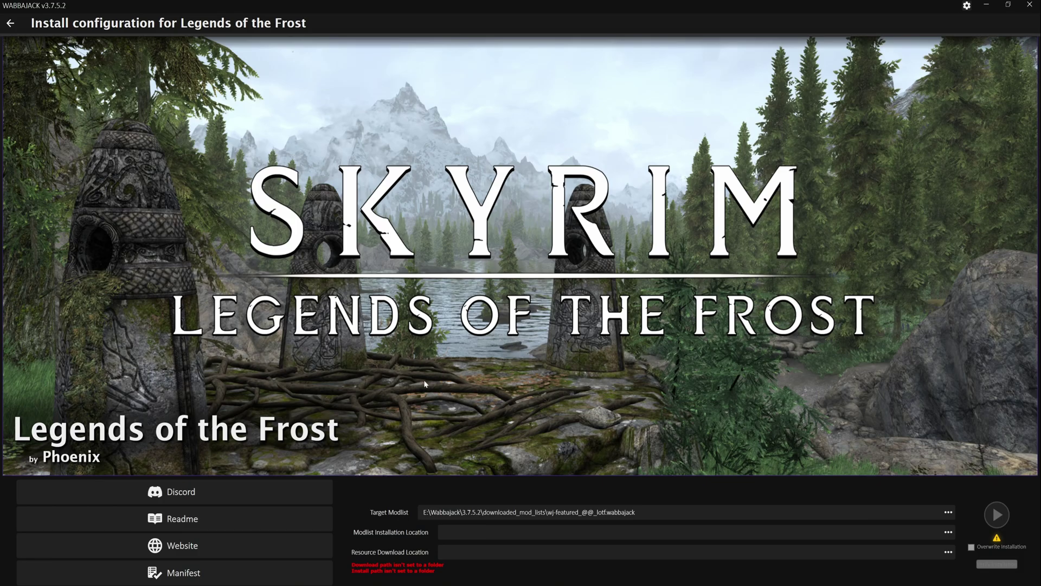
- Set the install location to a new E:\Wabbajack Mods\Skyrim\Legends of the Frost folder
left_click(949, 532)
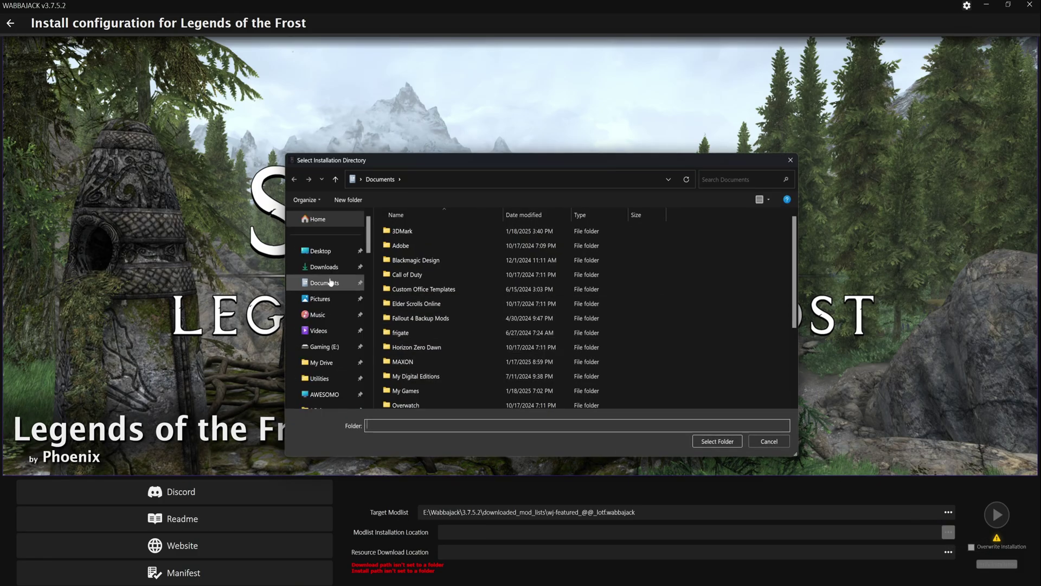
scroll(331, 280, "down", 1)
left_click(323, 296)
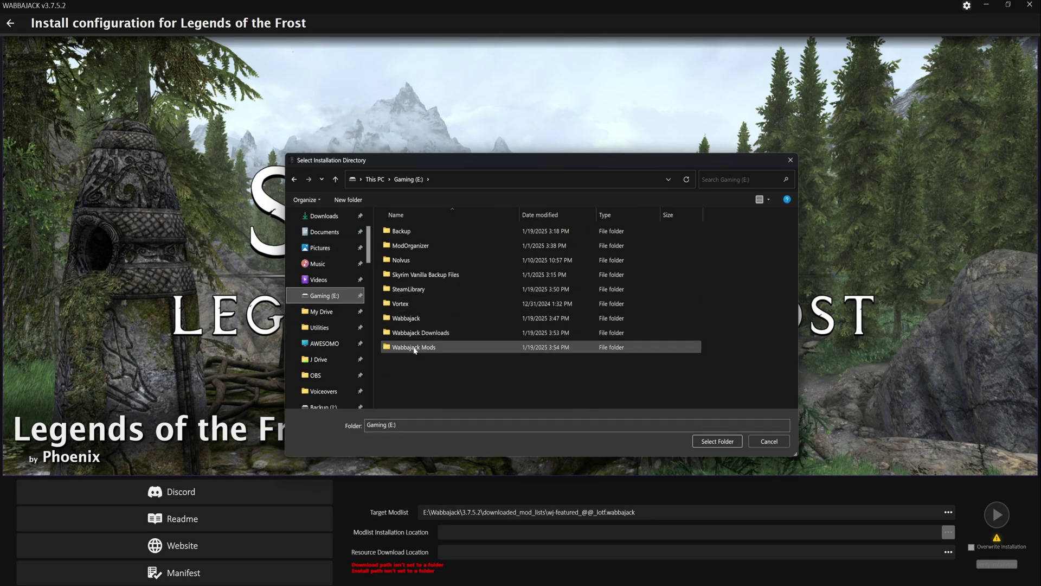
double_click(415, 347)
double_click(400, 231)
right_click(410, 271)
mouse_move(458, 360)
left_click(525, 365)
type("Len")
key("BackSpace")
type("gends of the Frost")
left_click(717, 441)
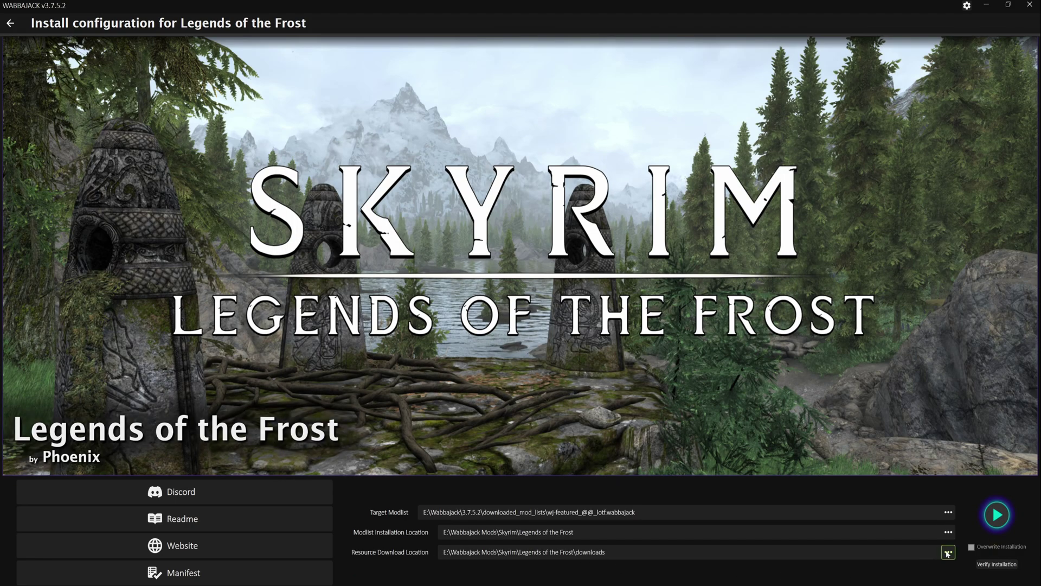
- Set the download location to E:\Wabbajack Downloads, run the install, and close Wabbajack when finished
left_click(948, 552)
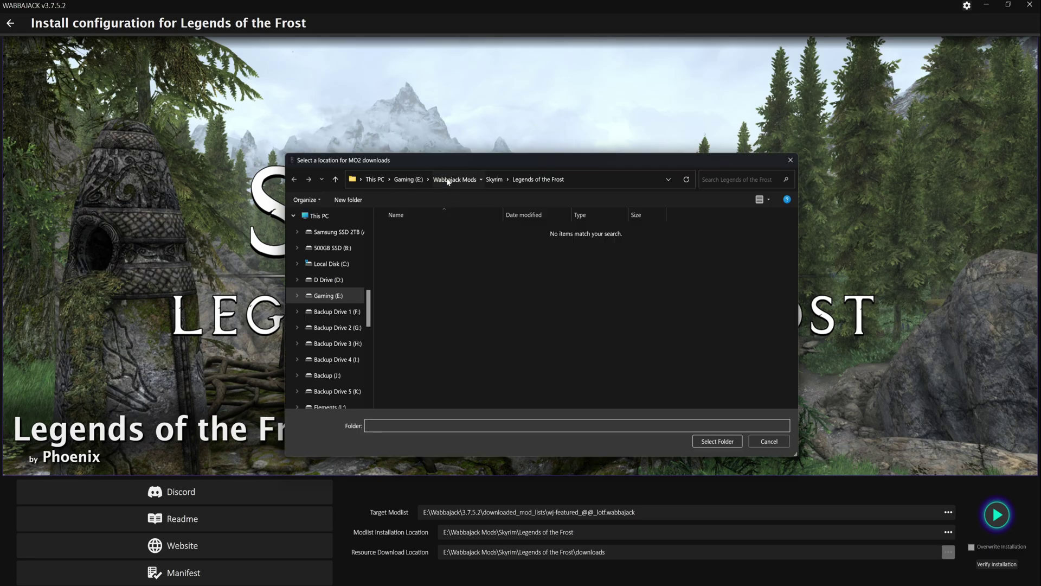
left_click(453, 179)
left_click(413, 179)
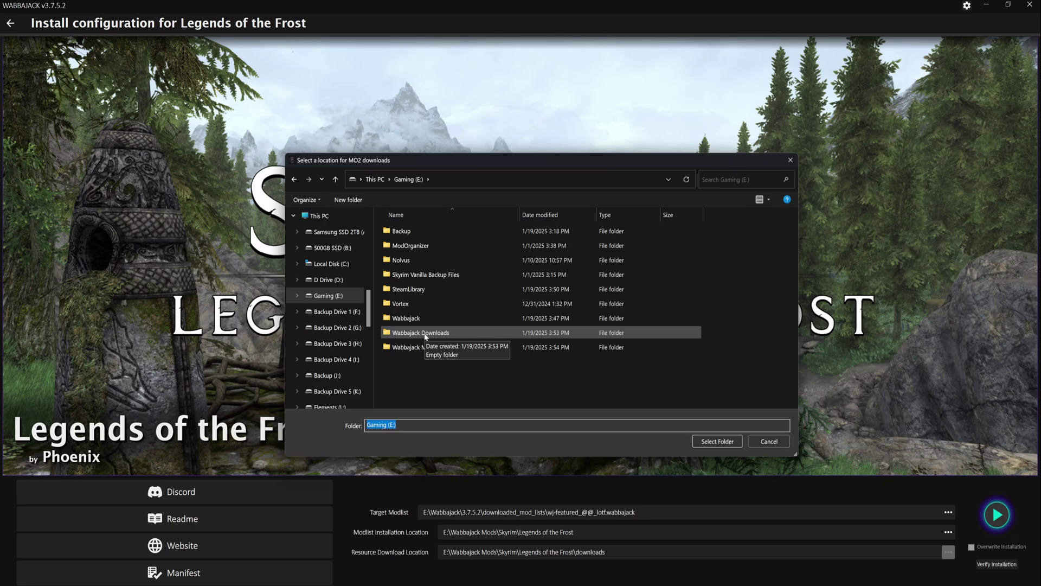
double_click(426, 334)
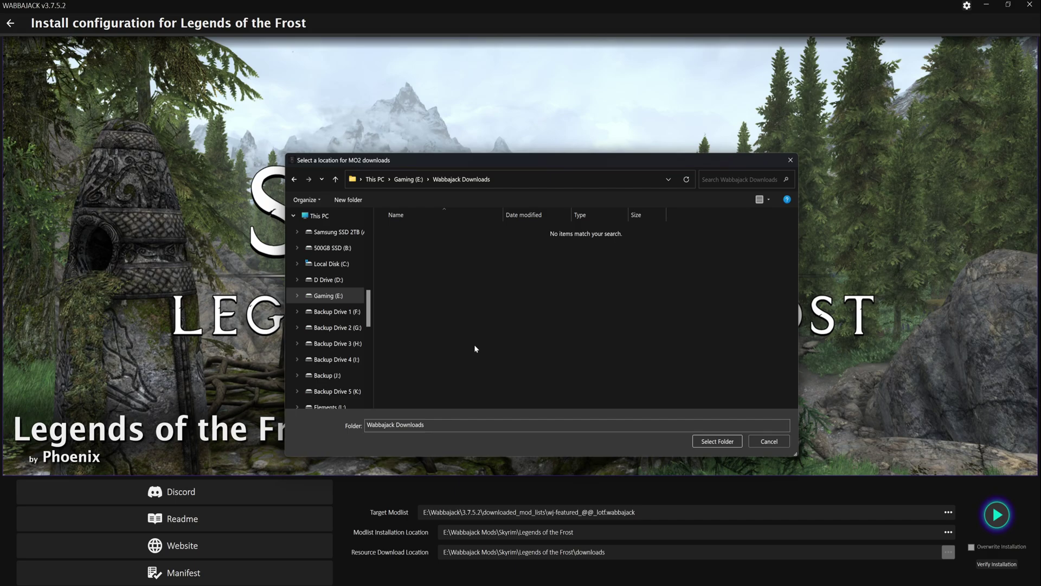
left_click(708, 442)
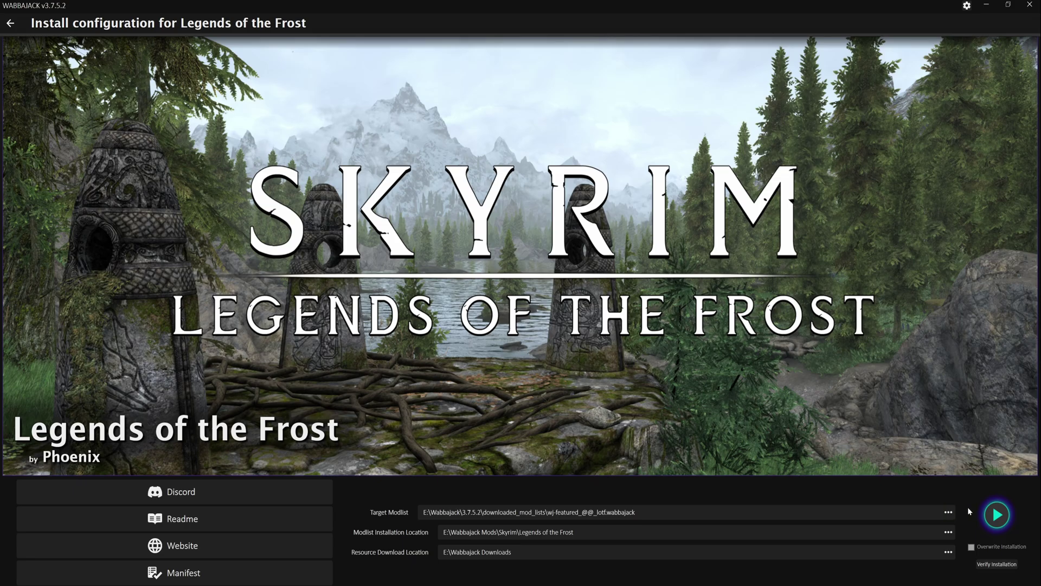
left_click(997, 515)
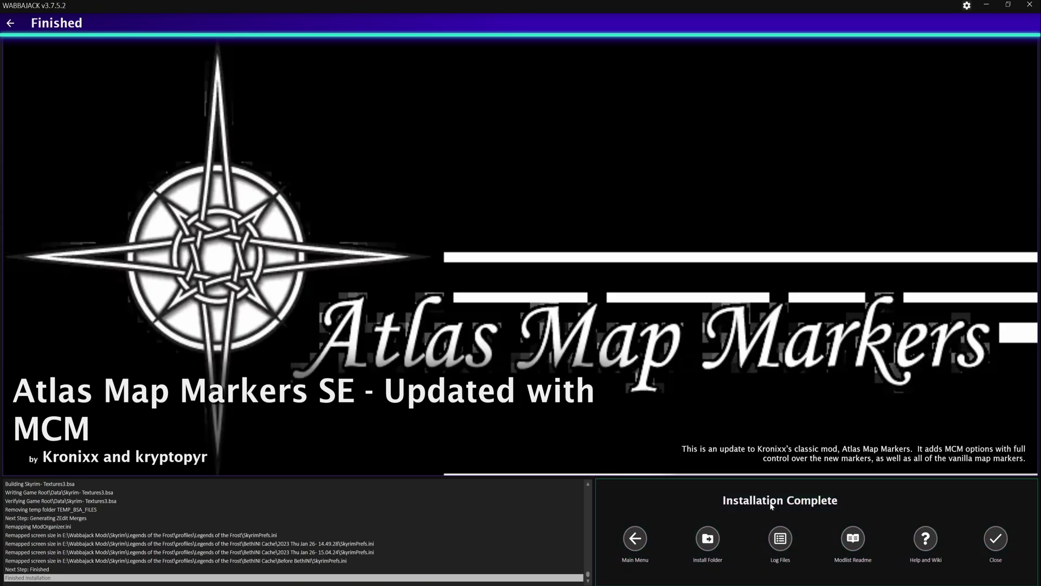
left_click(997, 539)
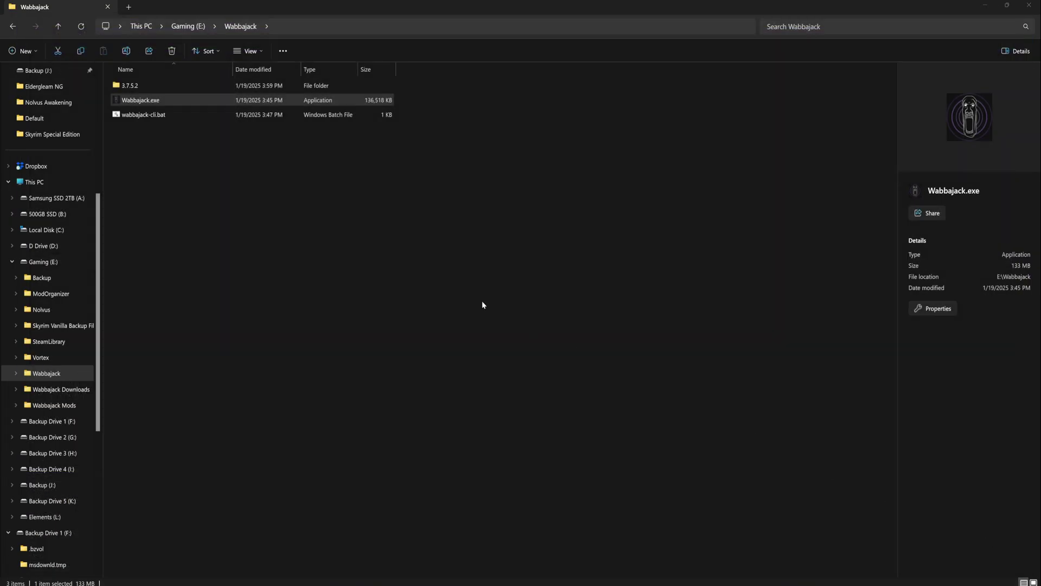
- Browse to E:\Wabbajack Mods\Skyrim\Legends of the Frost and launch ModOrganizer.exe from there
left_click(196, 28)
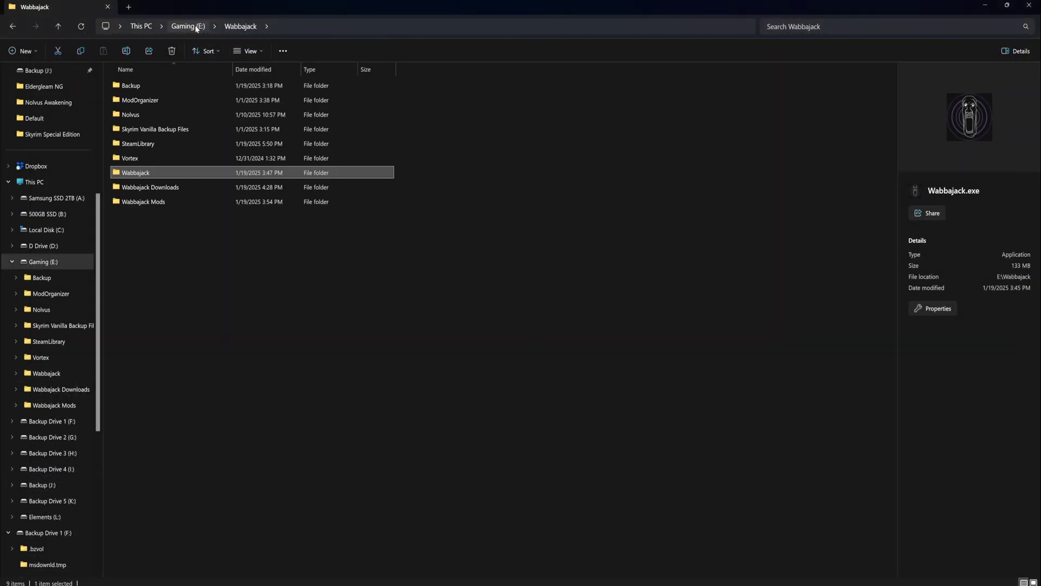
double_click(158, 201)
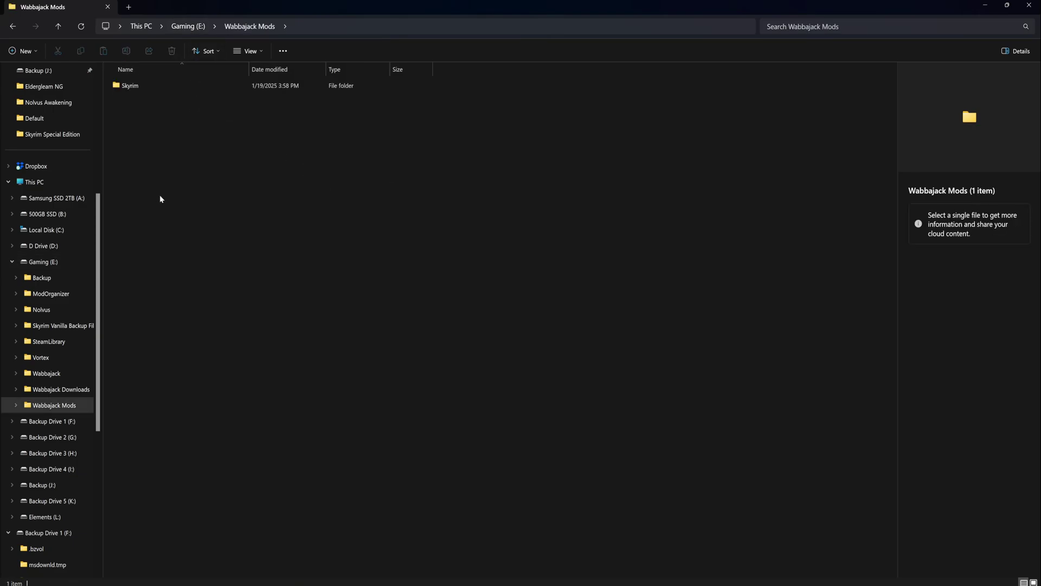
double_click(139, 89)
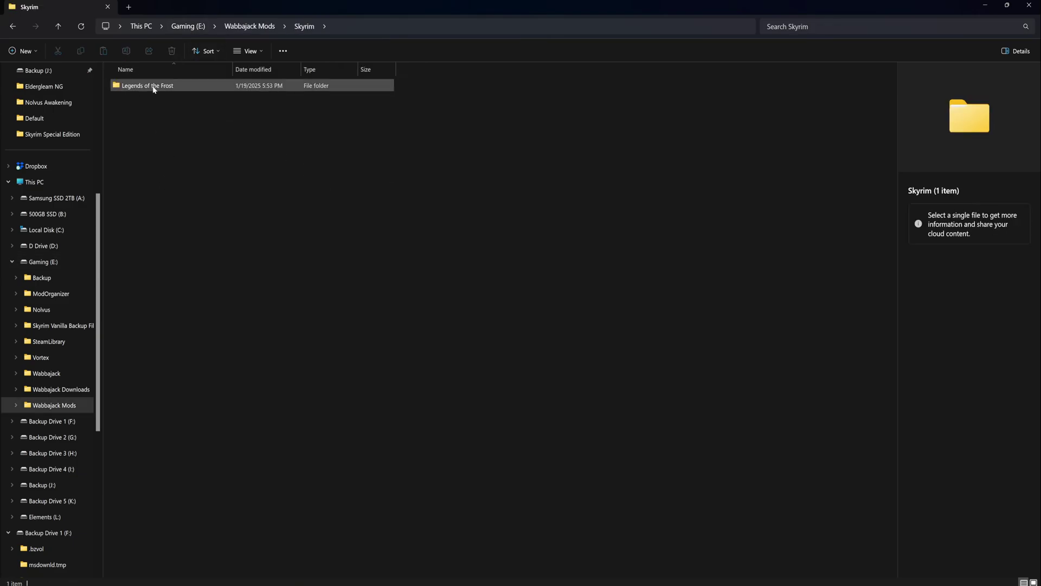
double_click(154, 89)
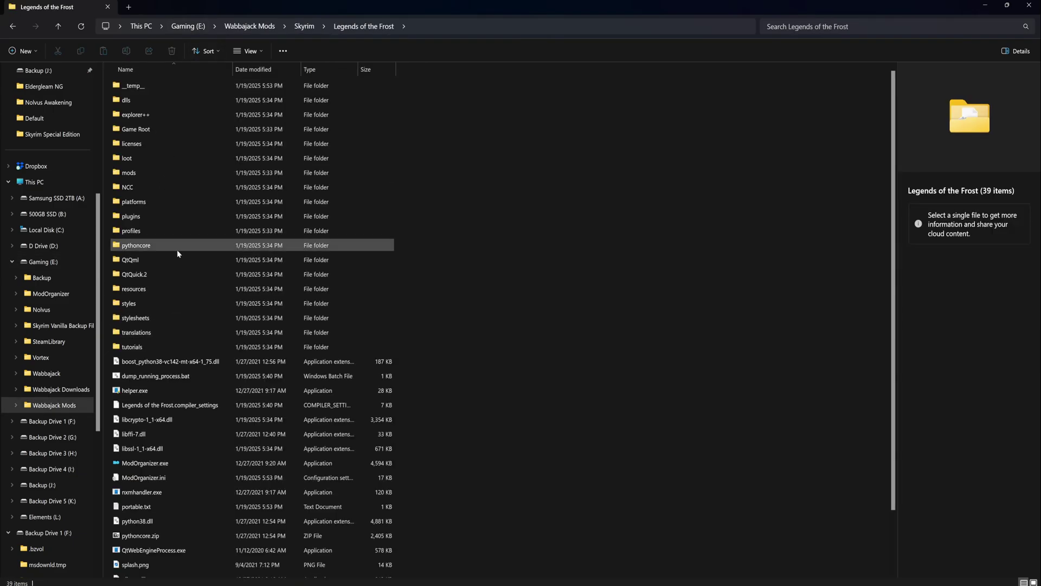
scroll(186, 266, "down", 2)
left_click(151, 402)
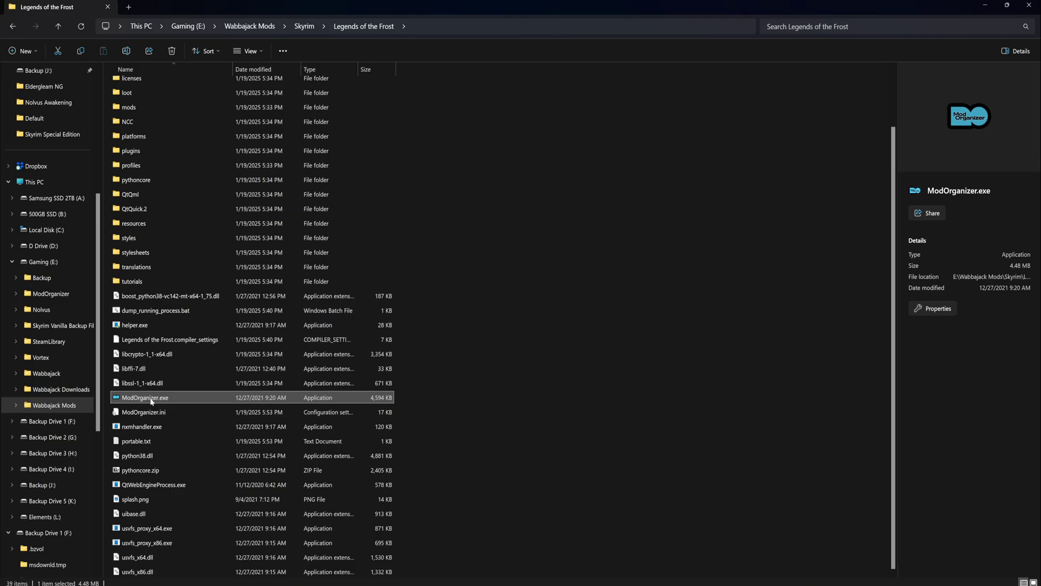
double_click(151, 400)
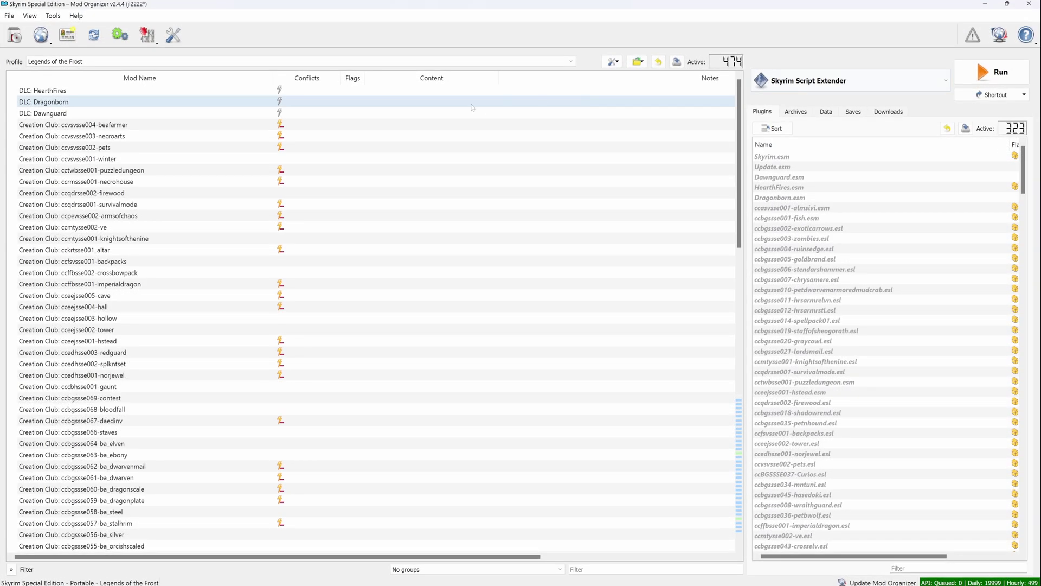
left_click(832, 81)
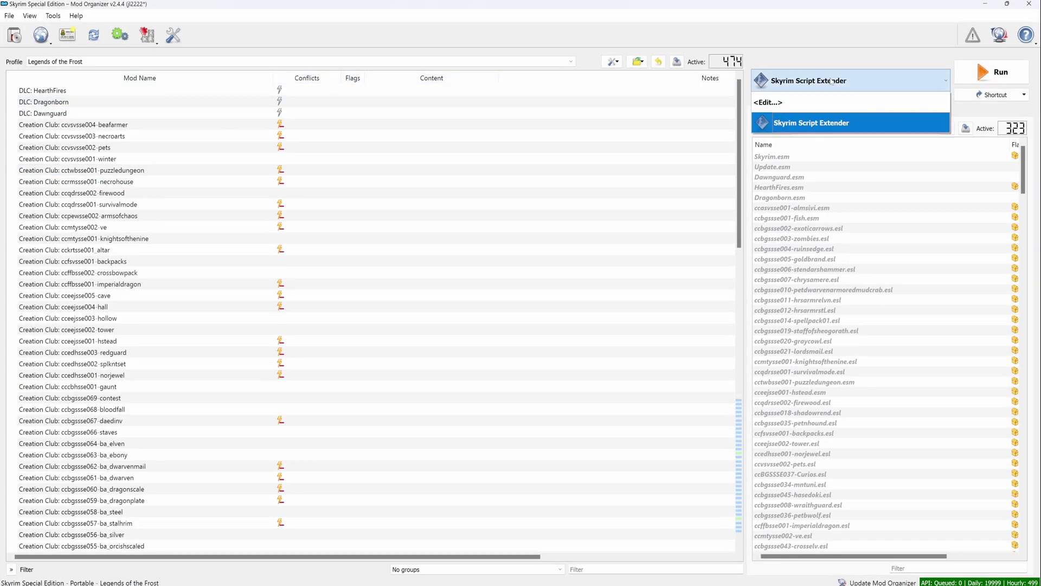
left_click(825, 124)
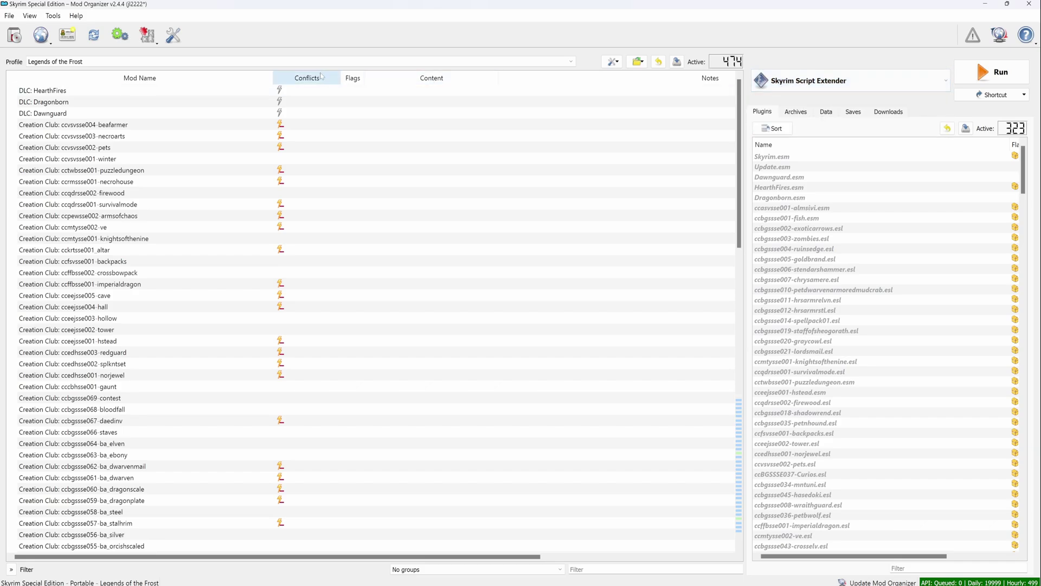
left_click(341, 63)
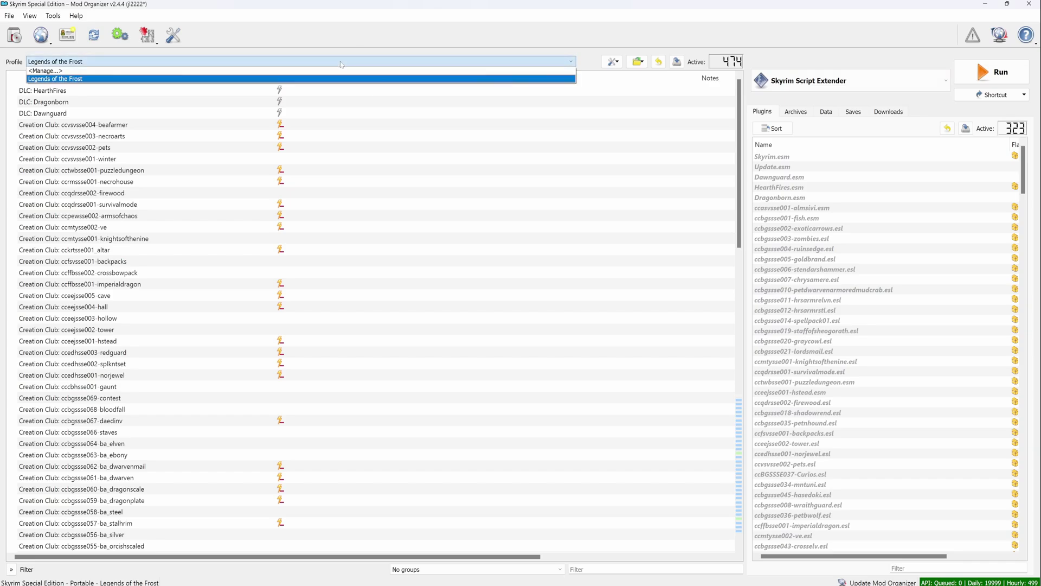
left_click(341, 63)
left_click(109, 65)
left_click(108, 66)
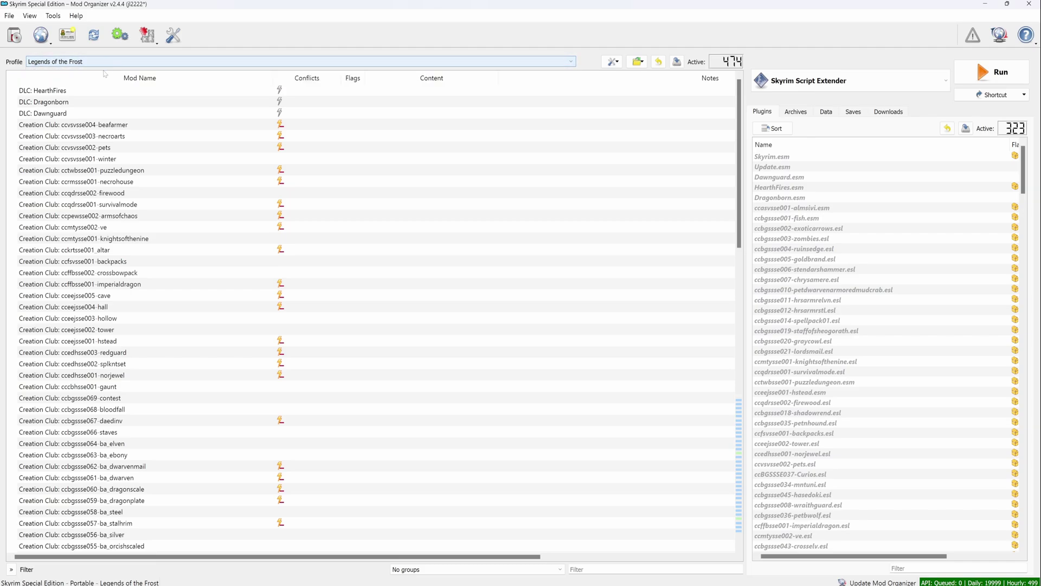
key("Page_Down")
key("Home")
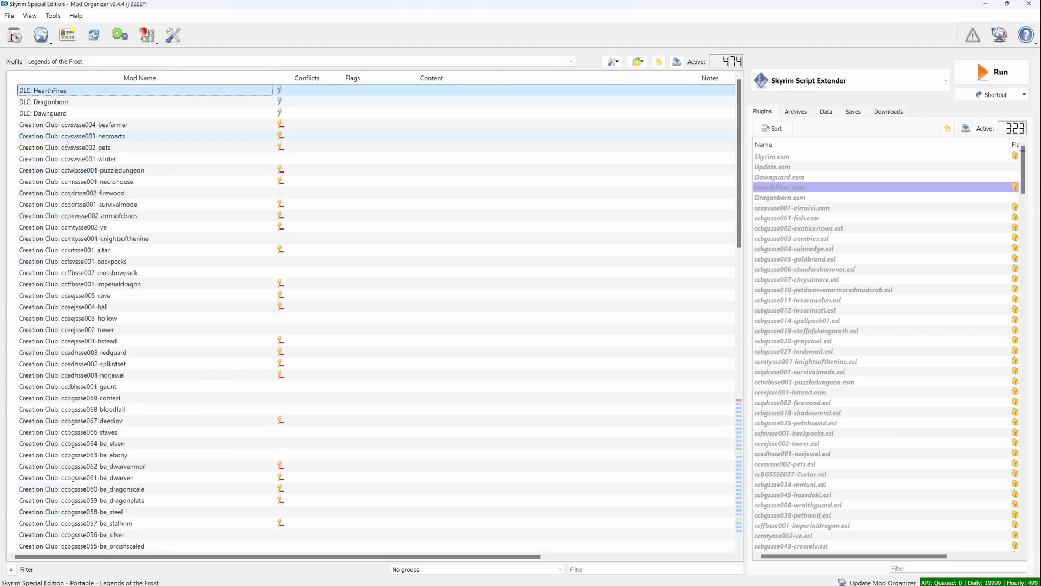
scroll(64, 145, "down", 20)
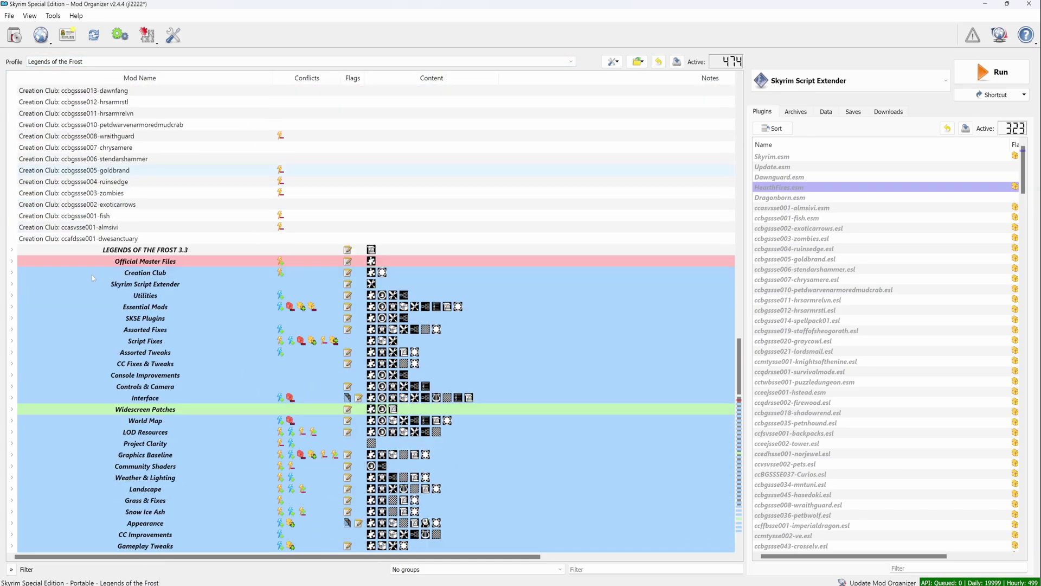
scroll(92, 278, "up", 15)
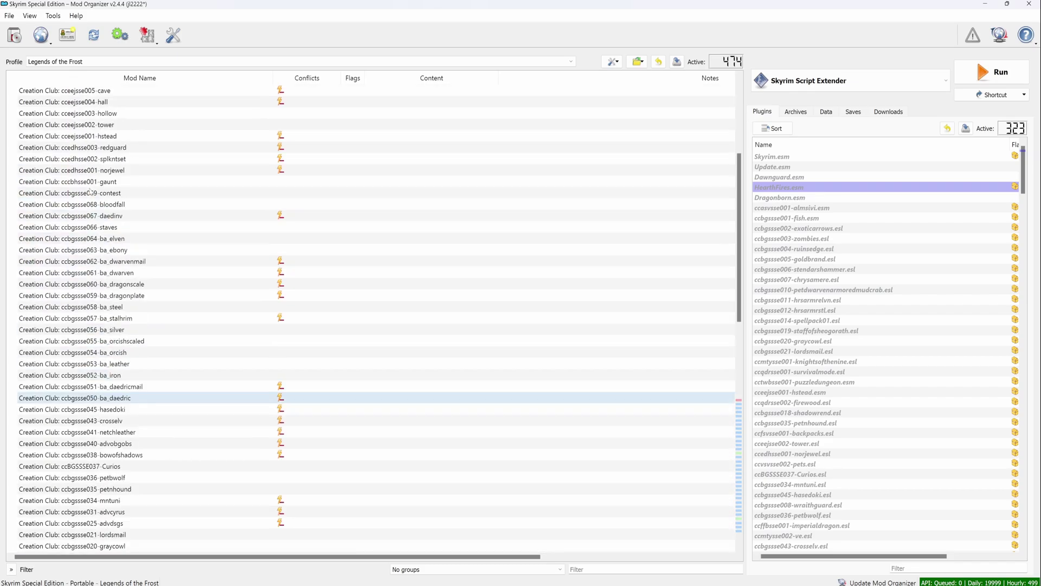
scroll(90, 191, "down", 17)
- Review the Official Master Files, Creation Club and Utilities mod groups in the mod list
left_click(145, 159)
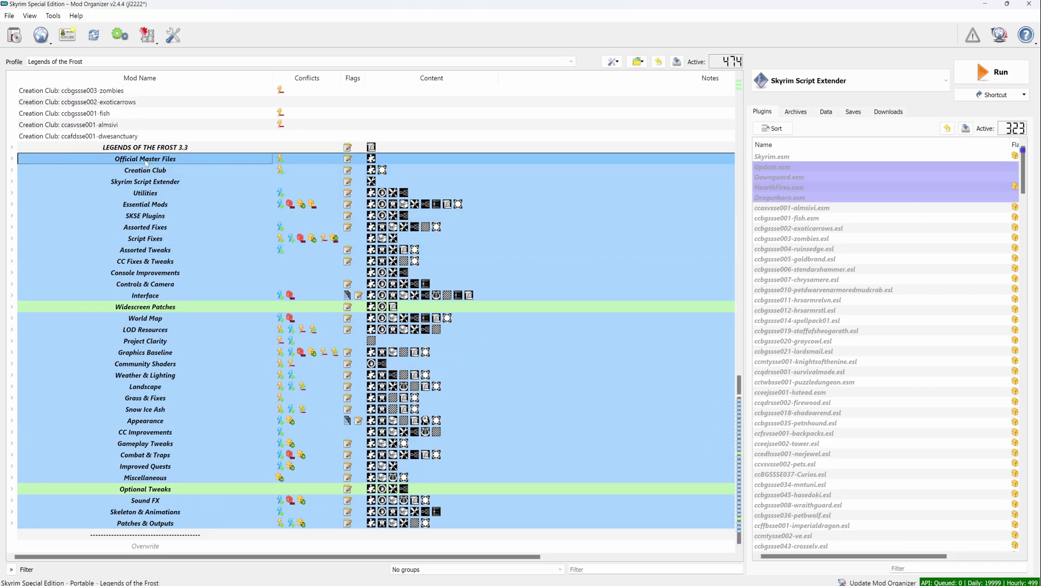
left_click(146, 171)
left_click(54, 194)
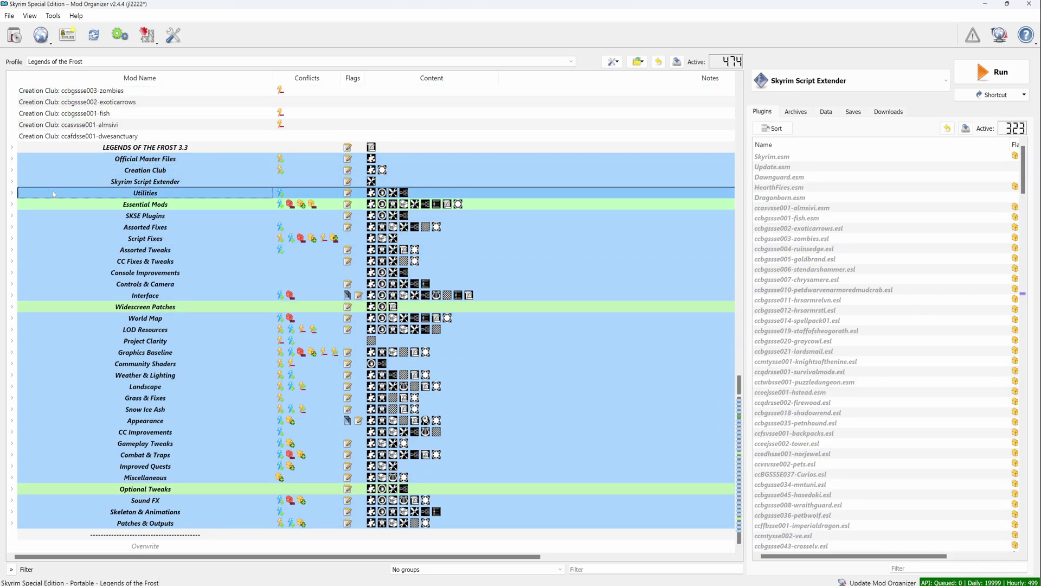
left_click(12, 193)
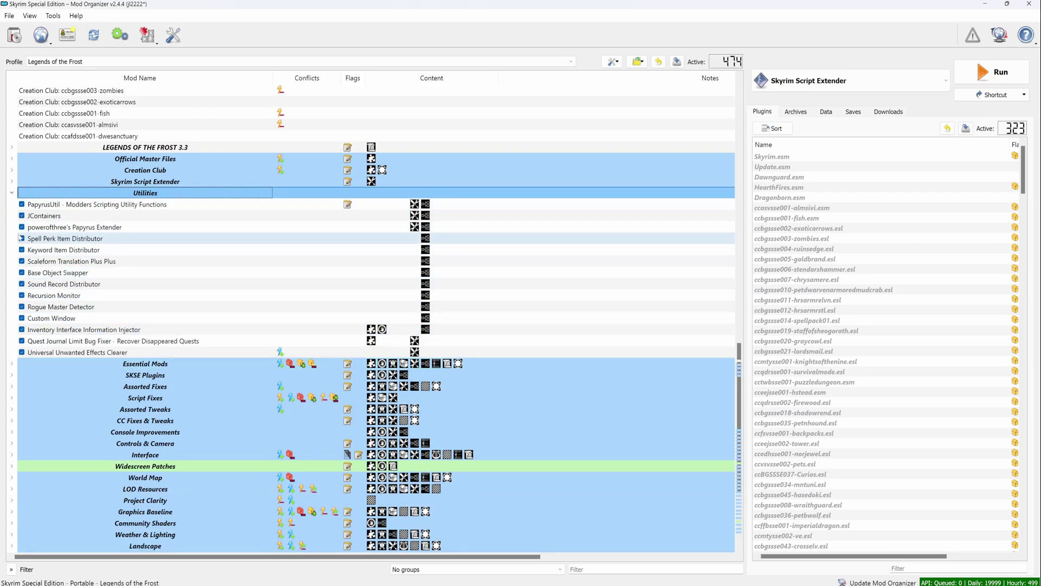
left_click(12, 194)
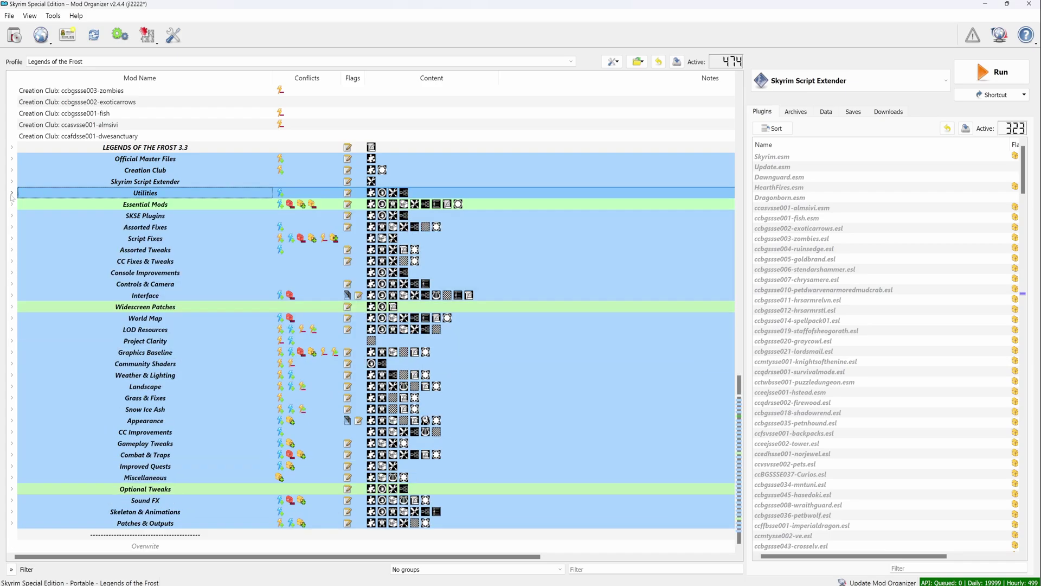
- Check the CC Fixes & Tweaks and World Map groups, then run Skyrim with Skyrim Script Extender
left_click(12, 262)
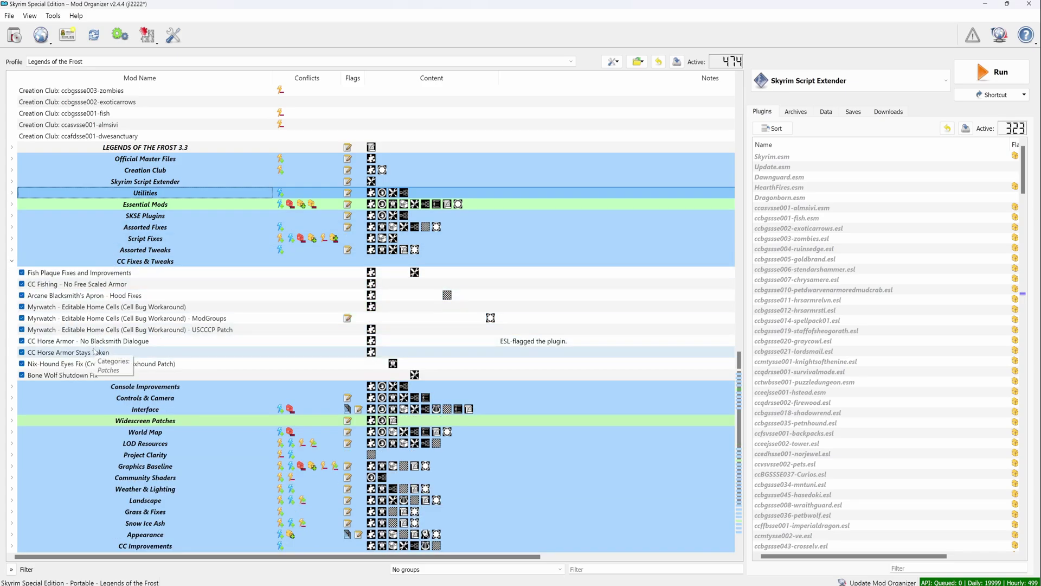
left_click(12, 261)
left_click(12, 317)
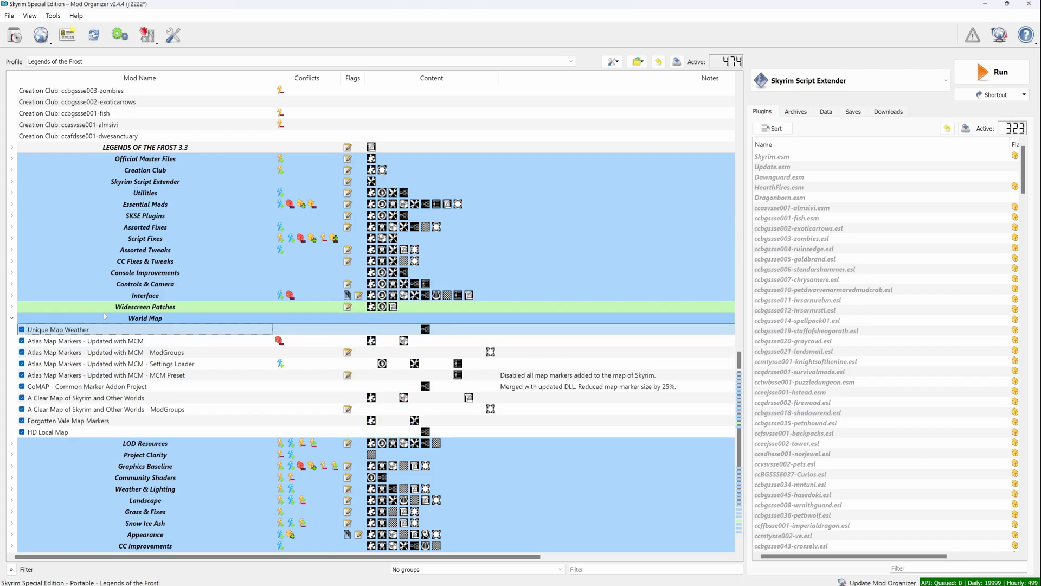
left_click(12, 318)
scroll(47, 314, "up", 20)
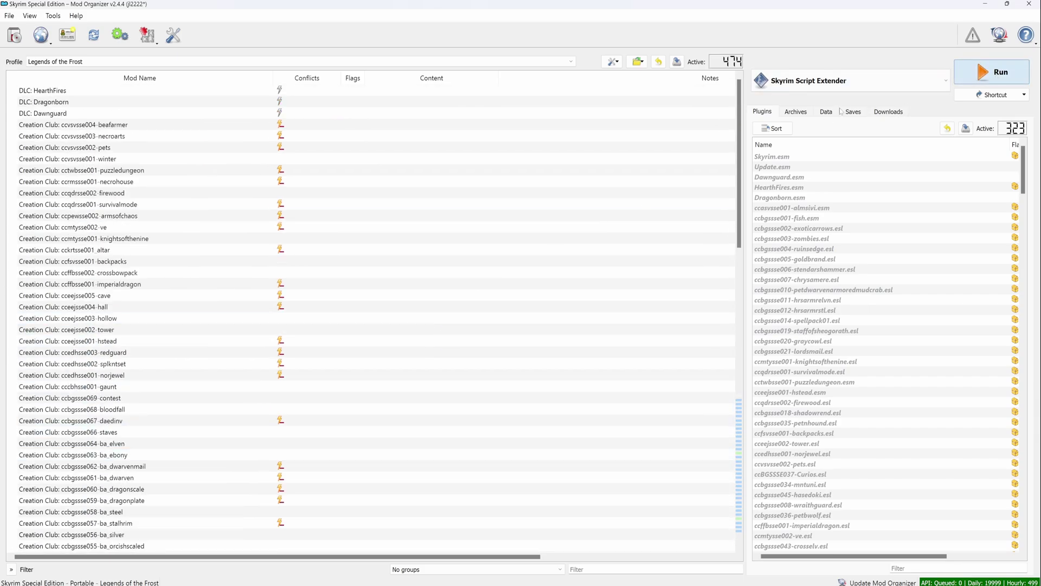
left_click(979, 67)
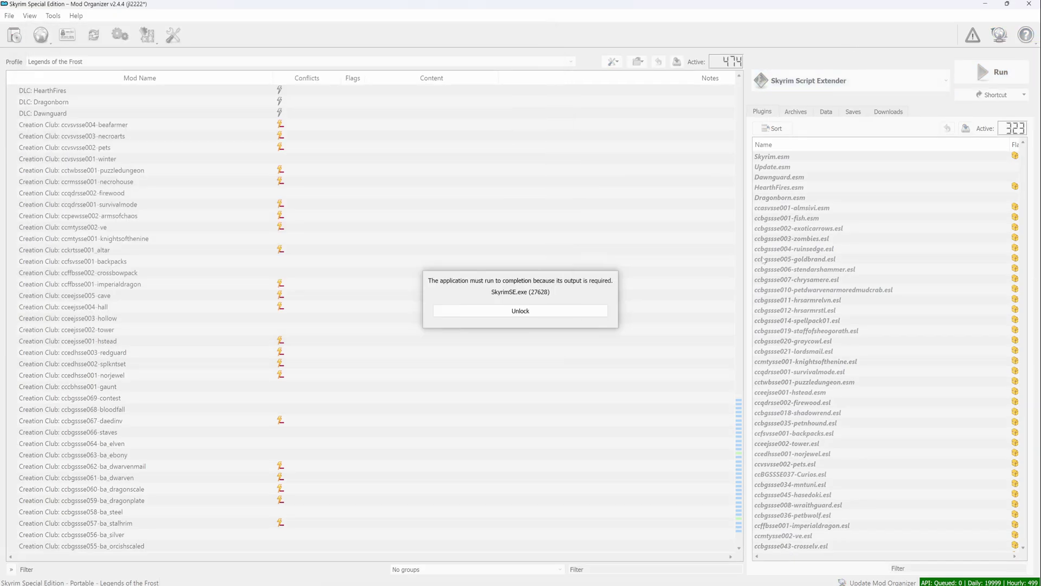